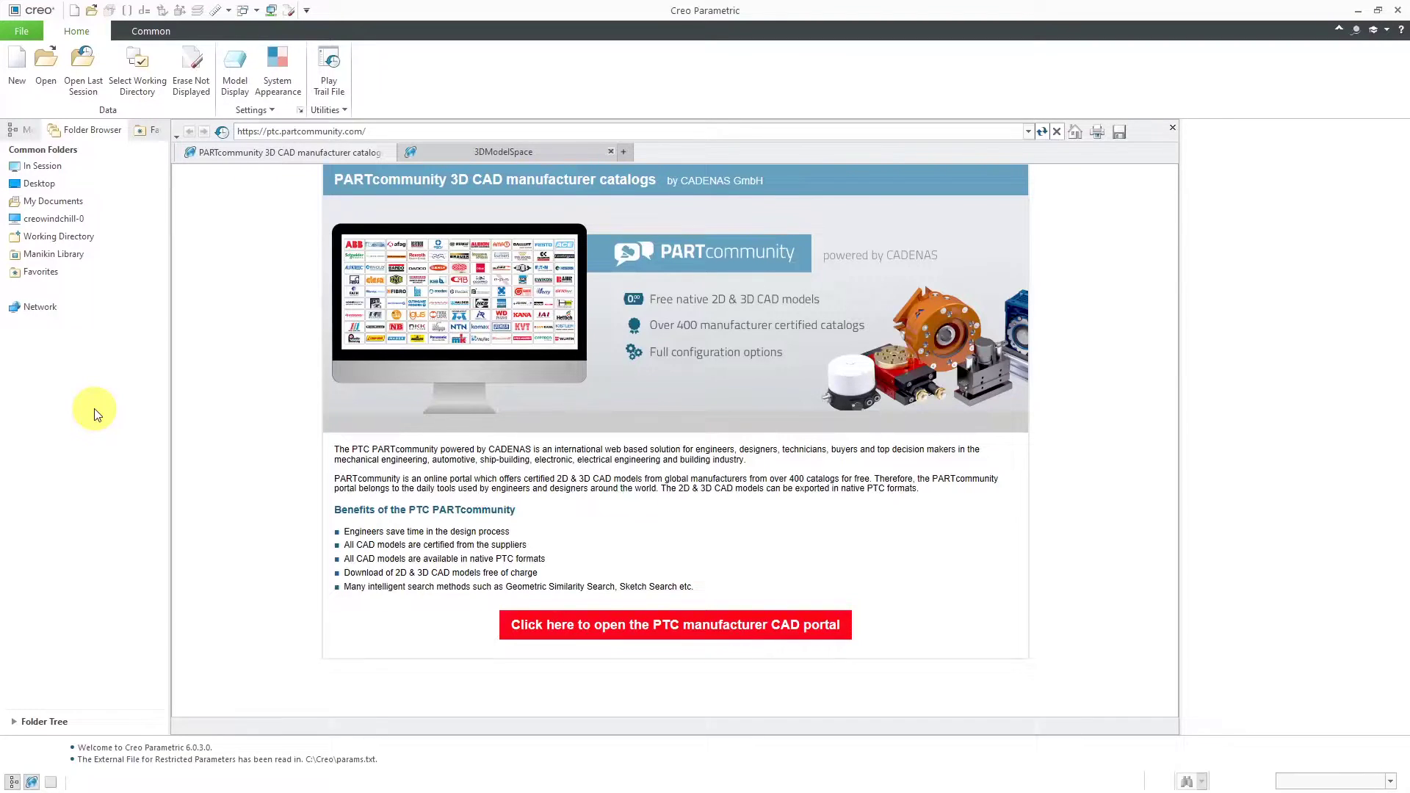
- Open lru-cabling.asm from Recent Files, dismiss the settings conflict, and scroll the tree to the failed D38999 parts
{"action": "left_click", "coordinate": [24, 32]}
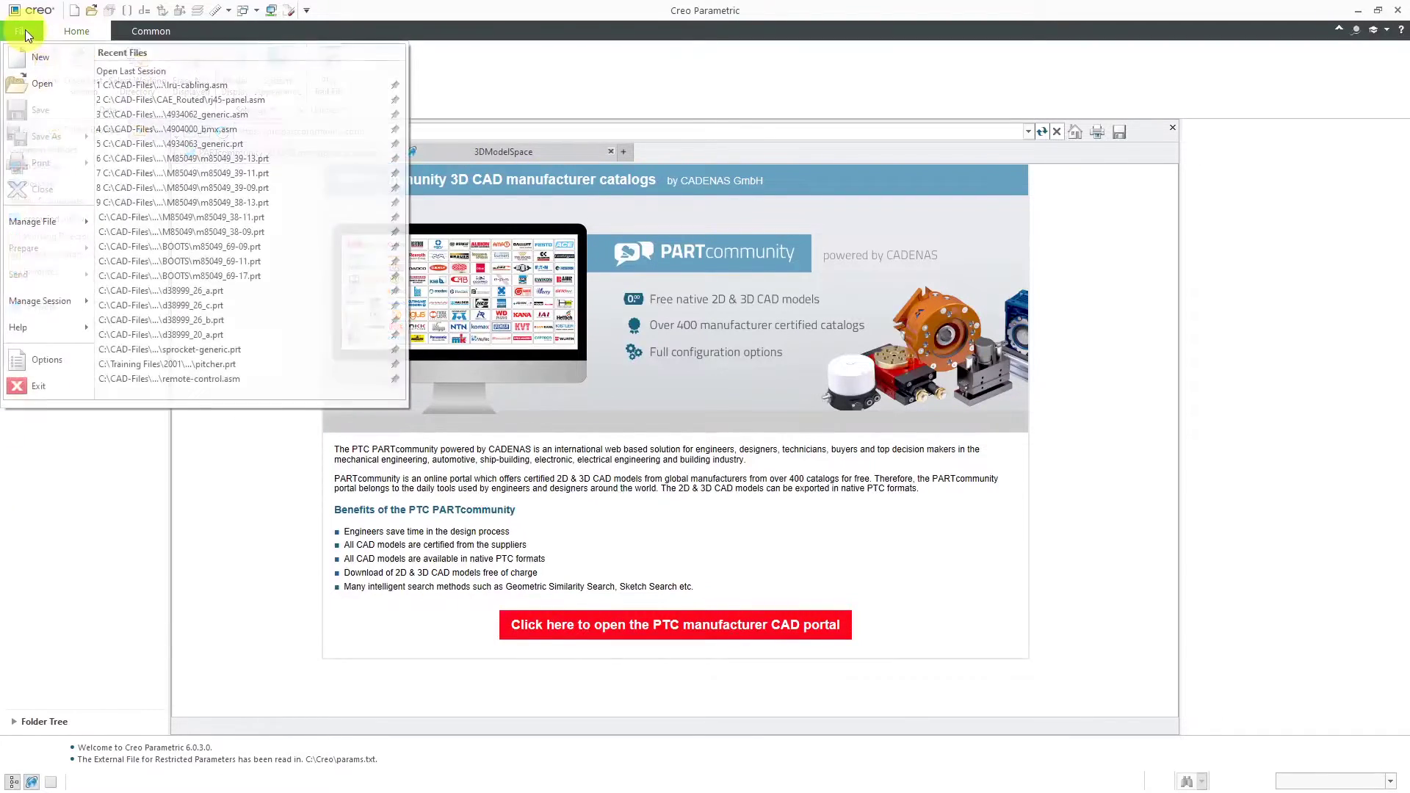
{"action": "left_click", "coordinate": [190, 84]}
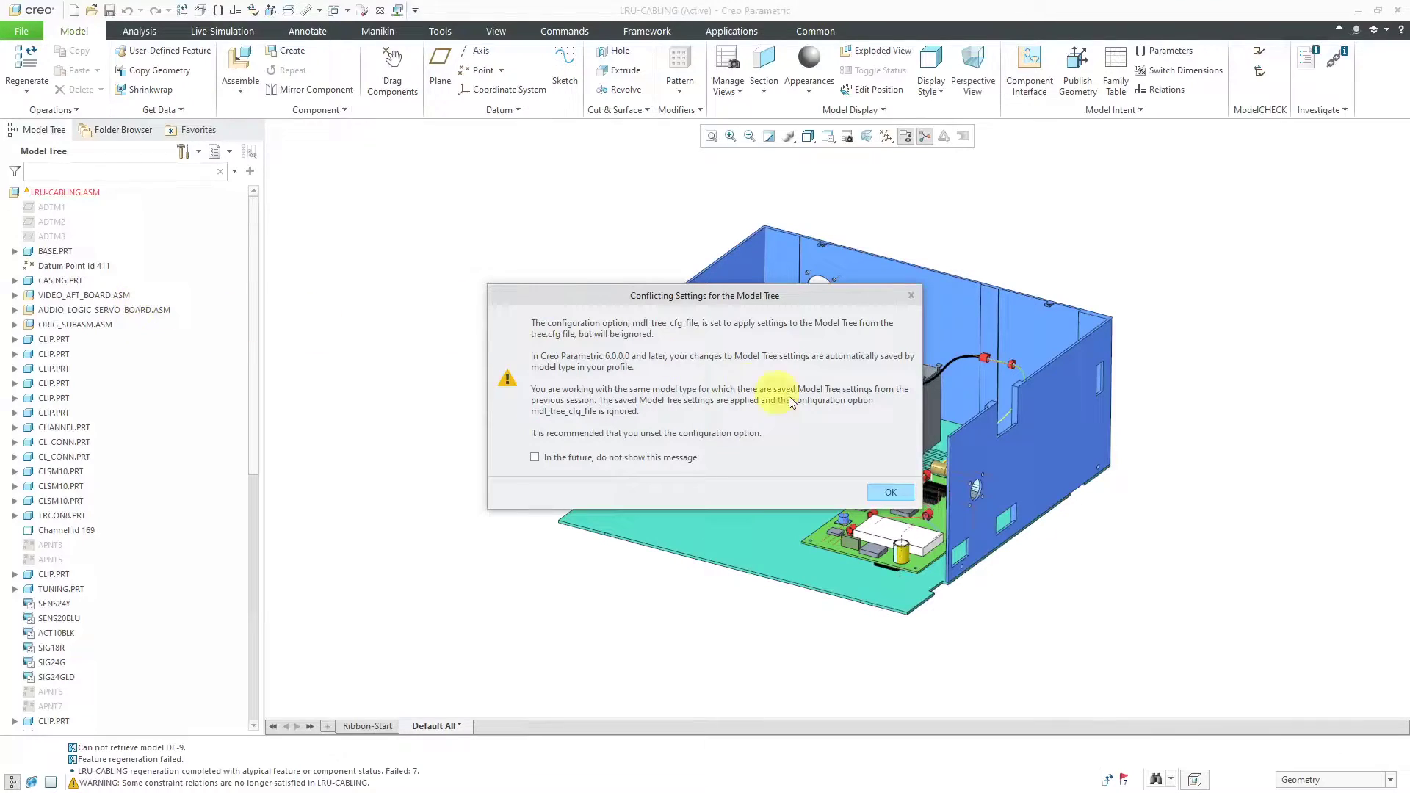
{"action": "left_click", "coordinate": [890, 492]}
{"action": "left_click_drag", "start_coordinate": [255, 355], "coordinate": [245, 676]}
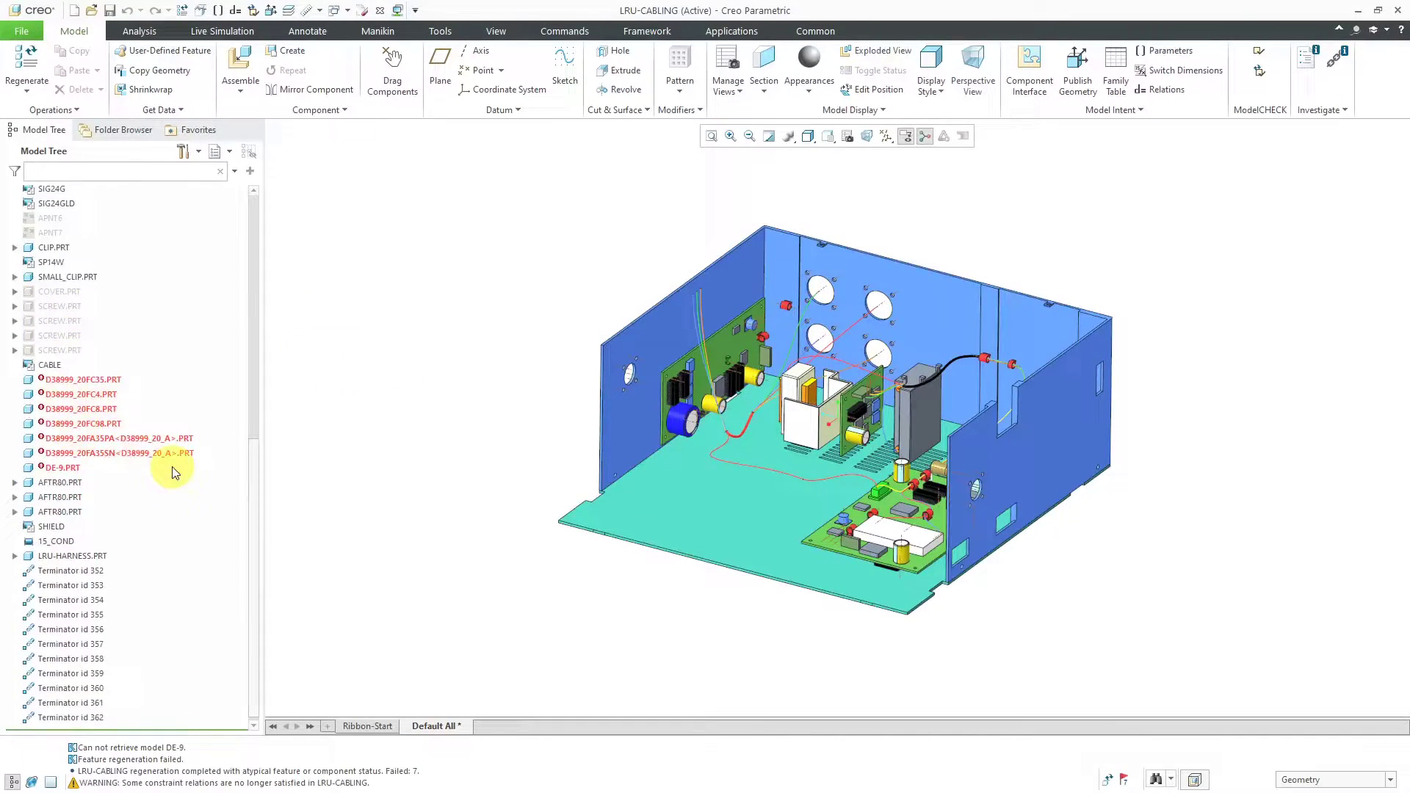
- Open rj45-panel.asm from Recent Files and check the actions for the missing TE-RJ45-6PORT.PRT part
{"action": "left_click", "coordinate": [33, 37]}
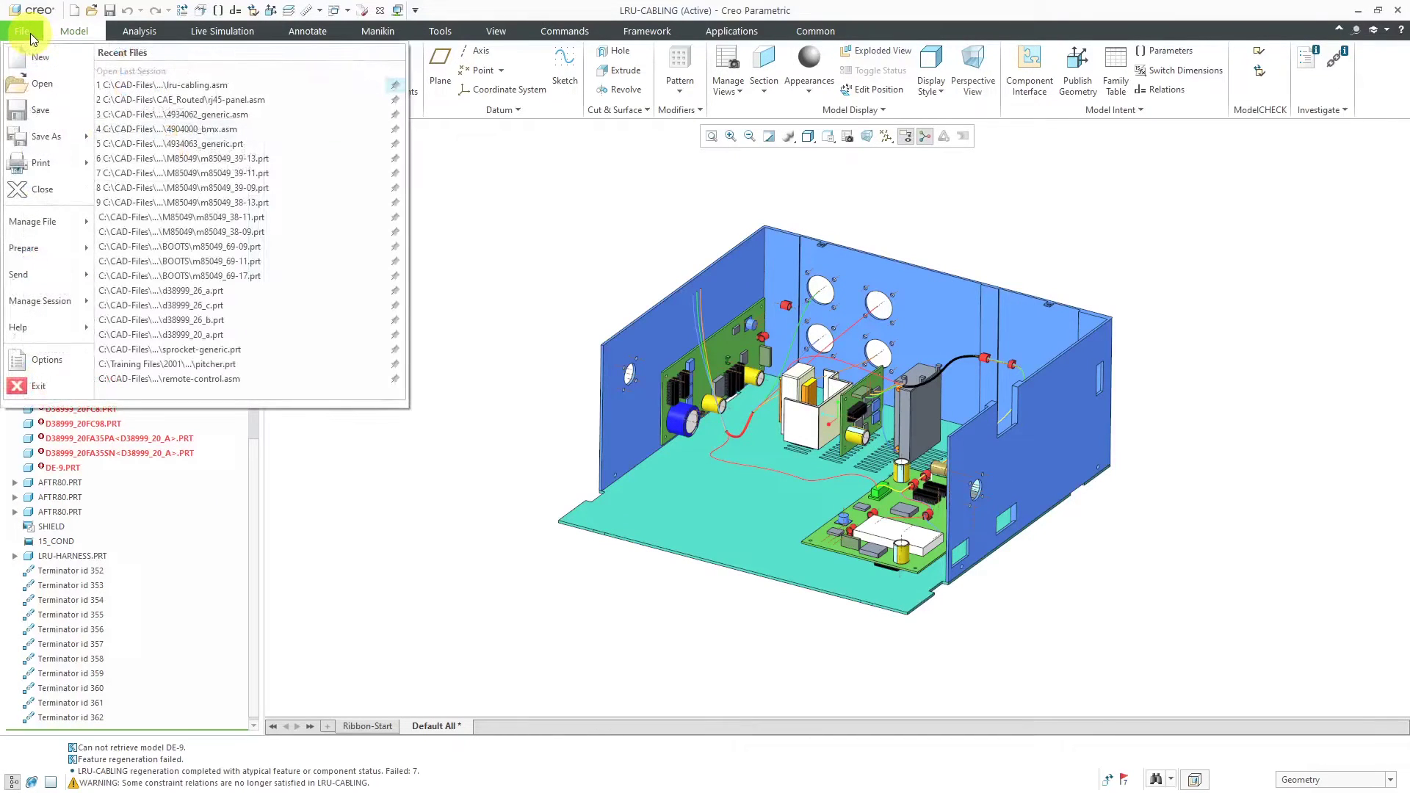
{"action": "left_click", "coordinate": [199, 99]}
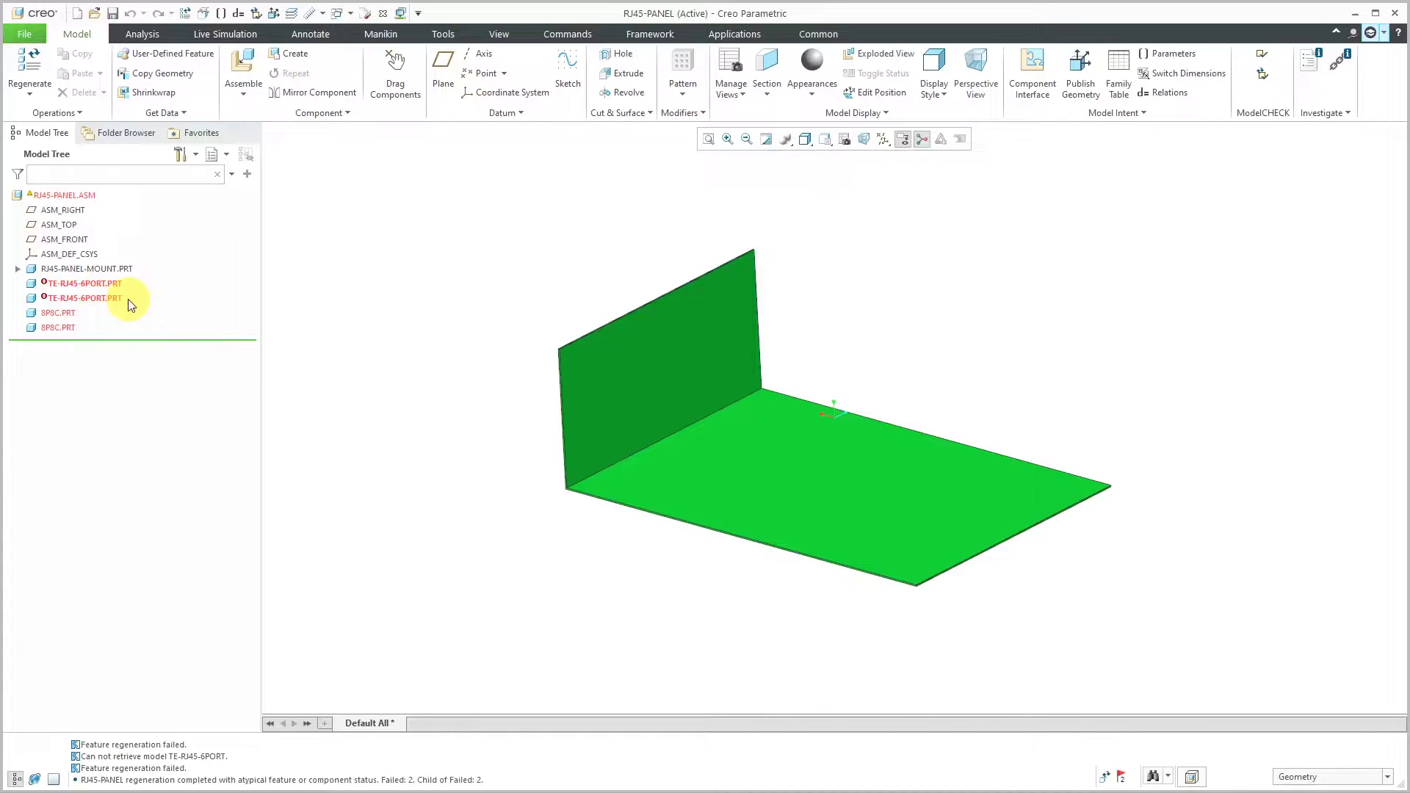
{"action": "right_click", "coordinate": [104, 283]}
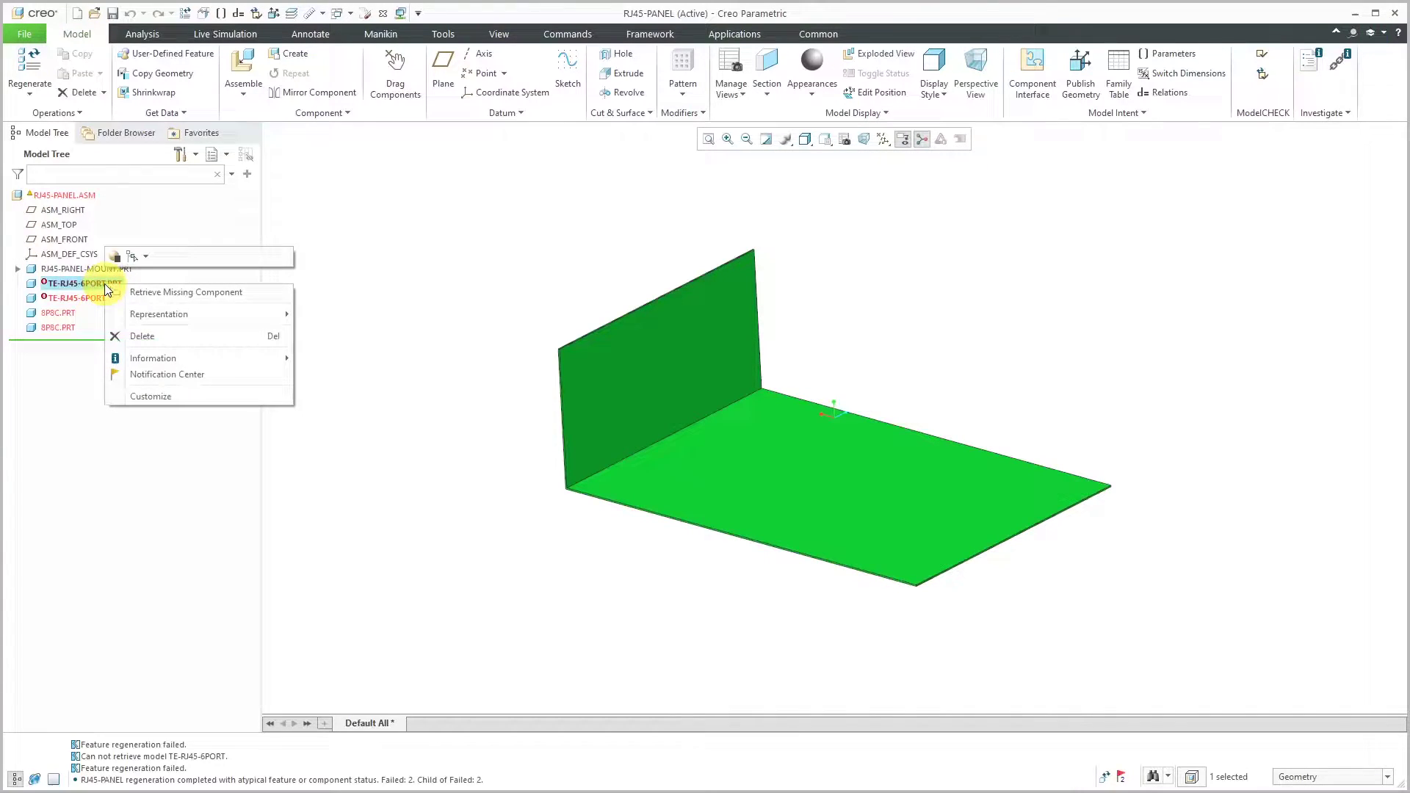
{"action": "left_click", "coordinate": [374, 292]}
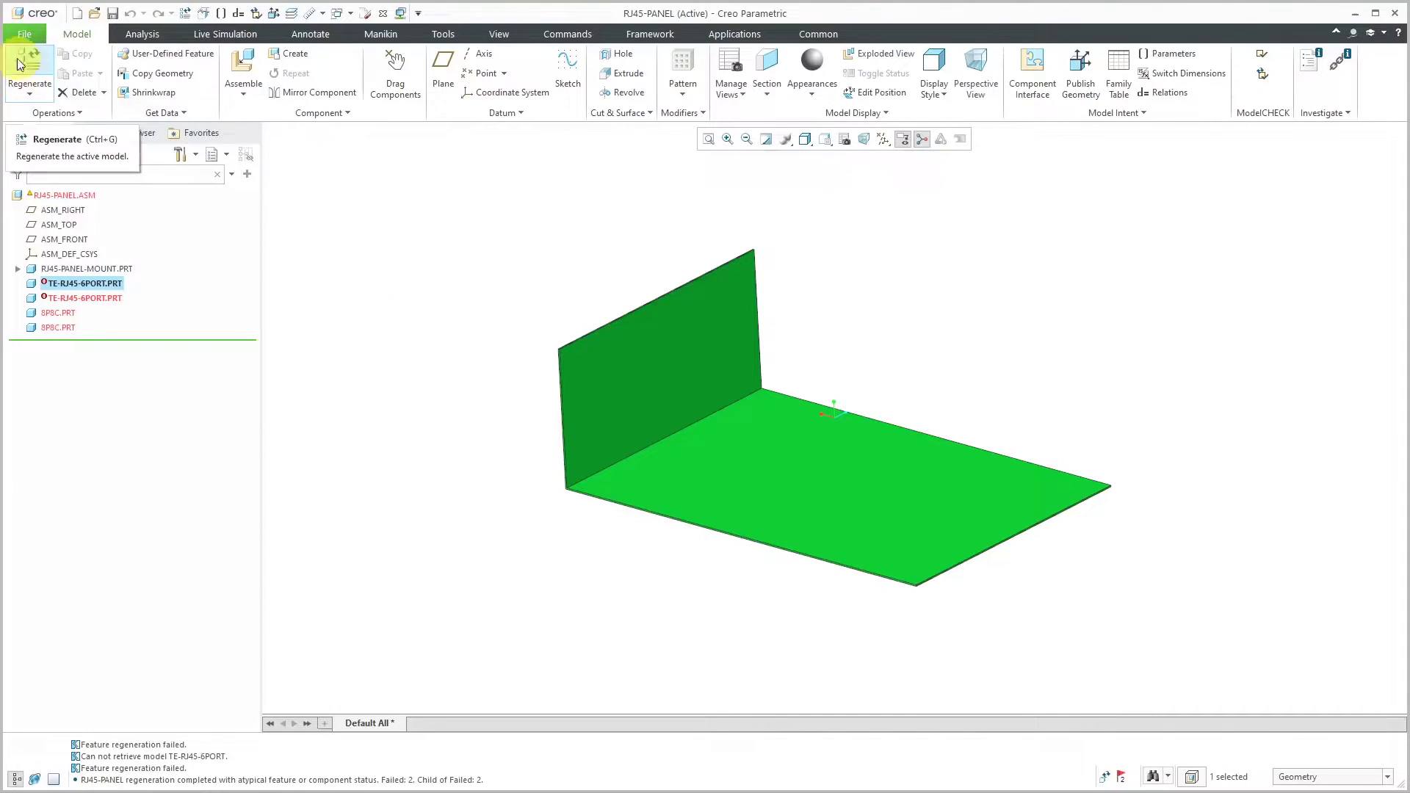
{"action": "left_click", "coordinate": [22, 34]}
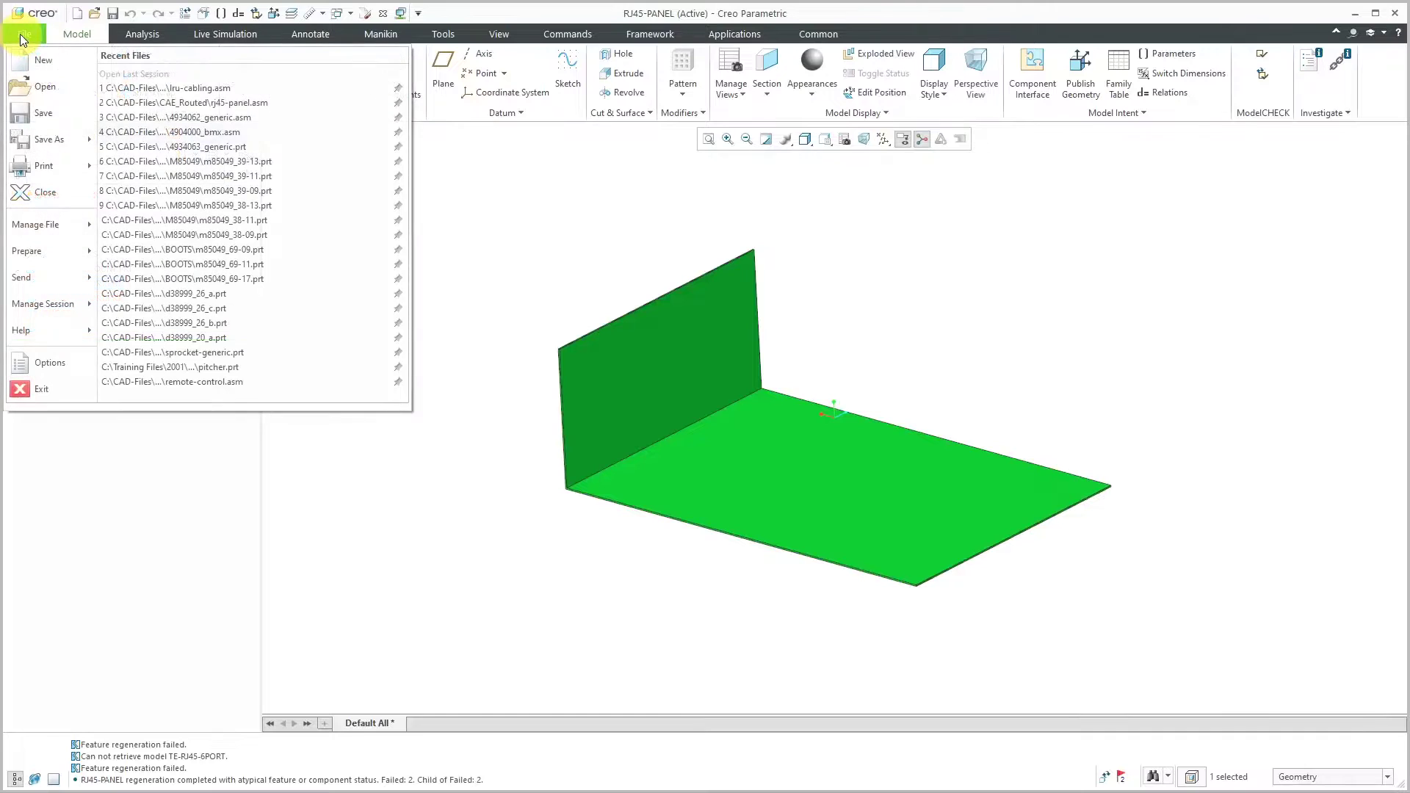
- In the Configuration Editor, search options for 'search' and select search_path
{"action": "left_click", "coordinate": [56, 359]}
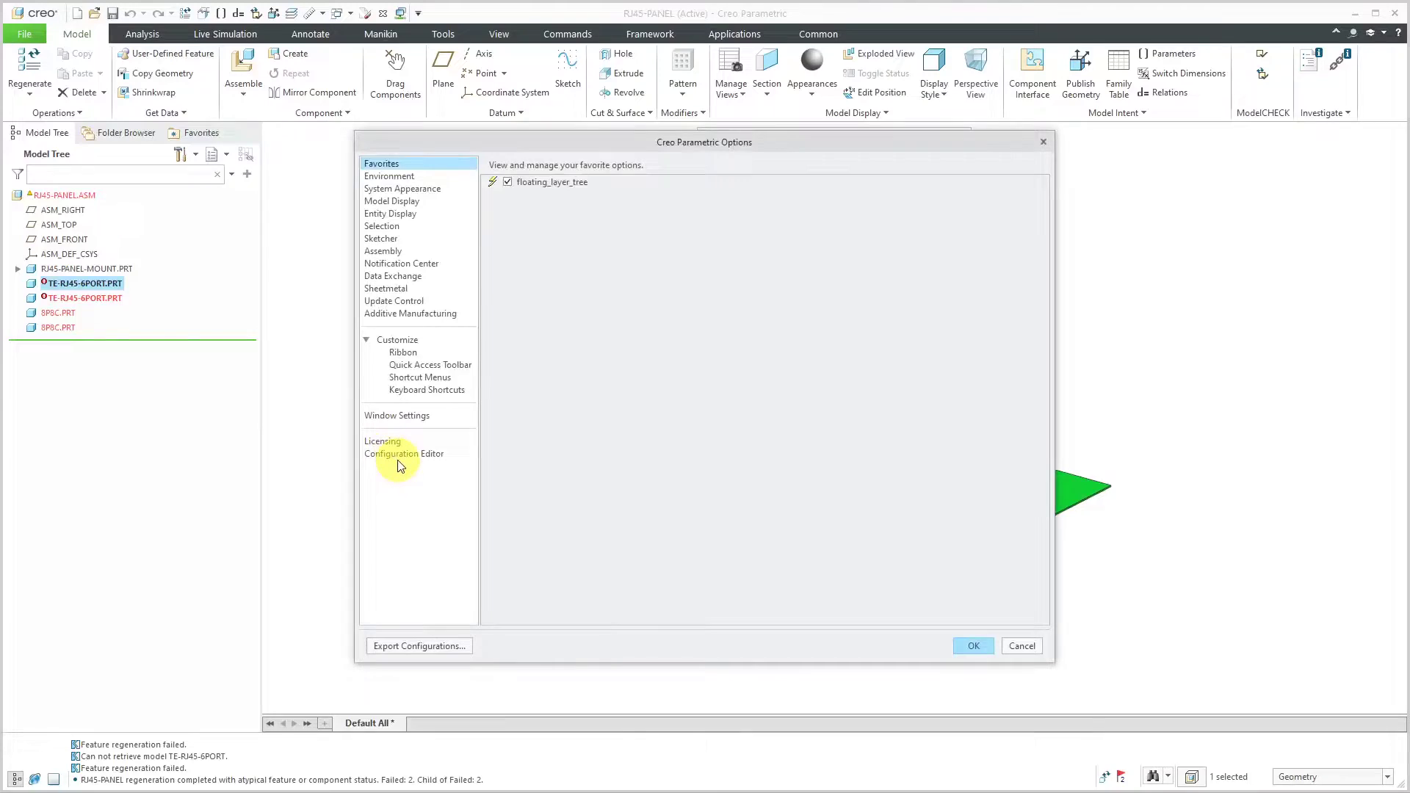
{"action": "left_click", "coordinate": [398, 454]}
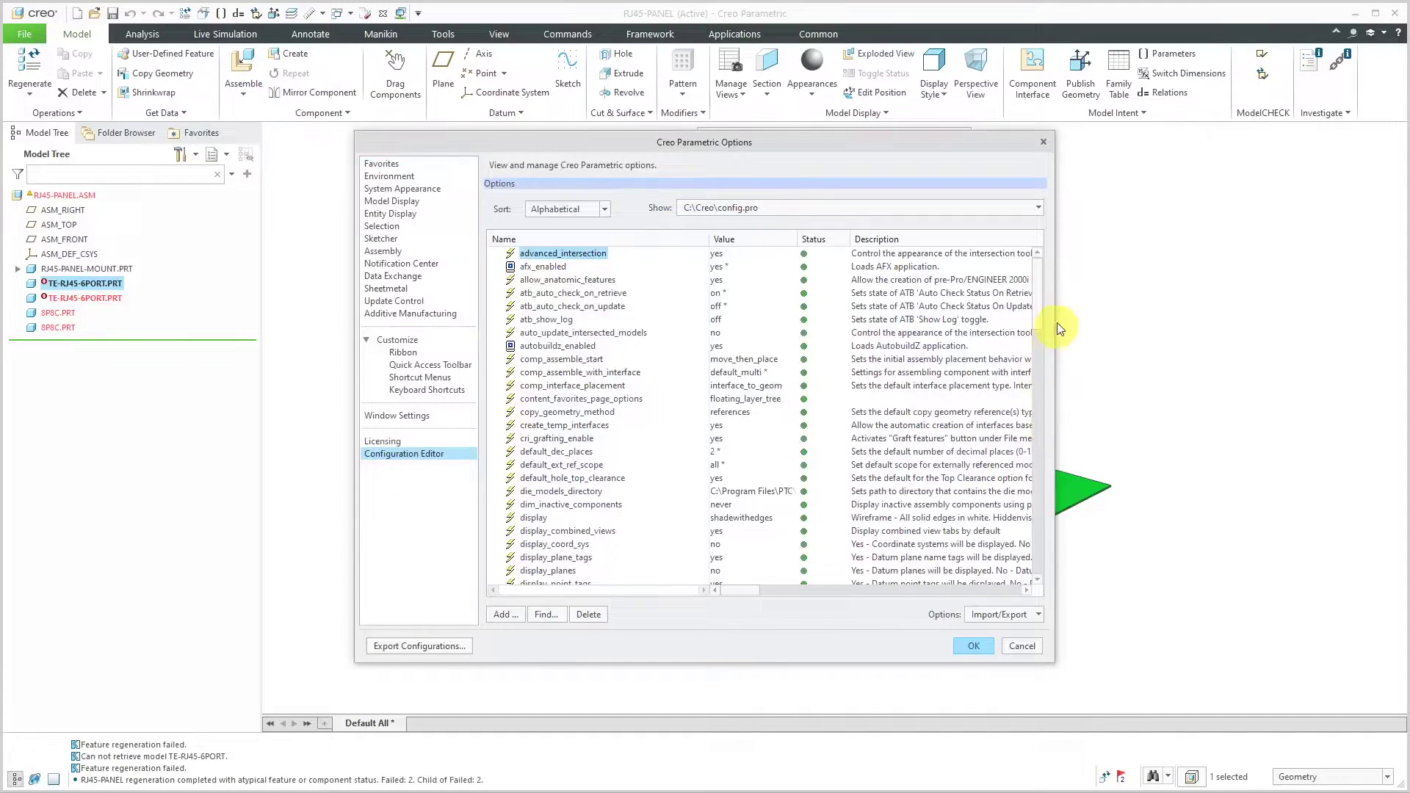
{"action": "left_click_drag", "start_coordinate": [1041, 305], "coordinate": [1025, 518]}
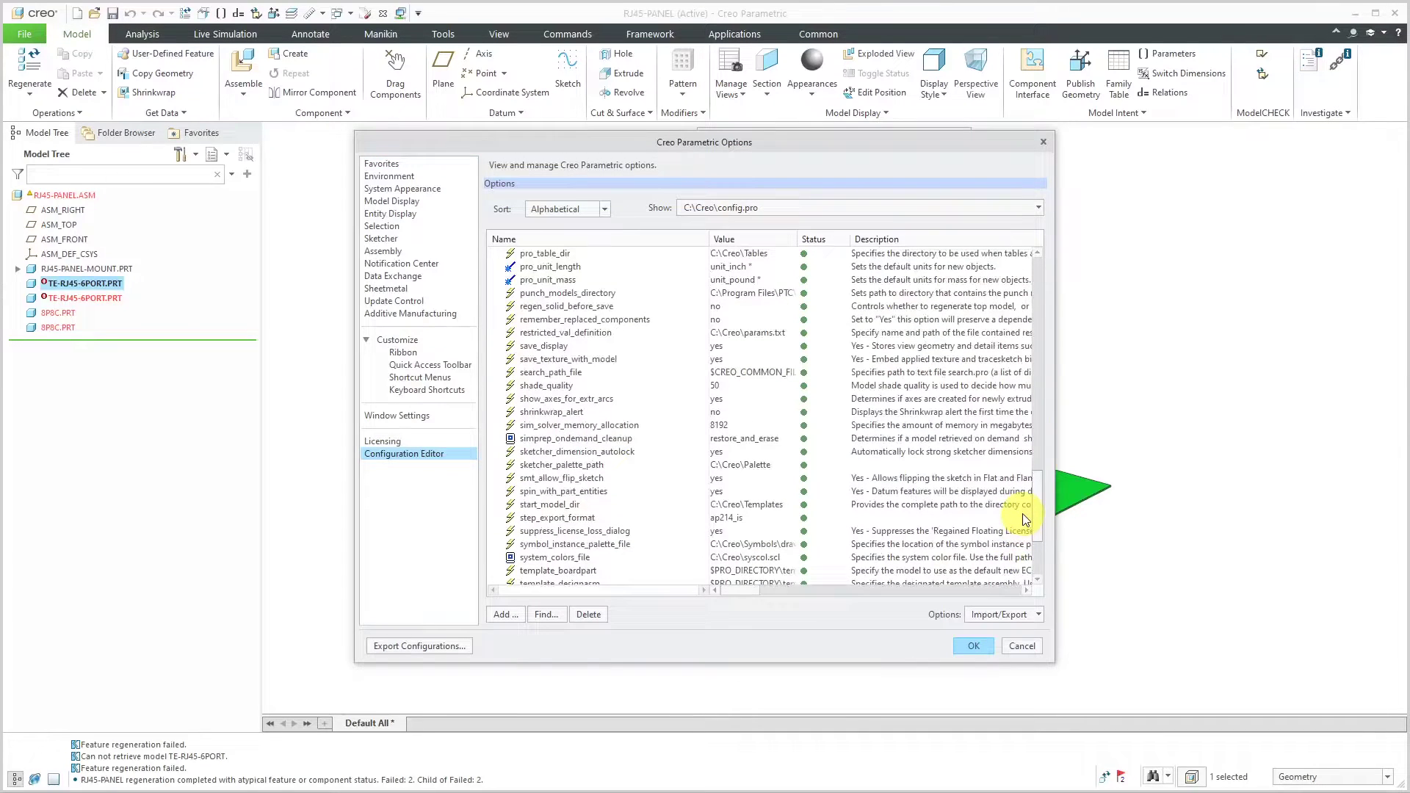
{"action": "left_click", "coordinate": [544, 614]}
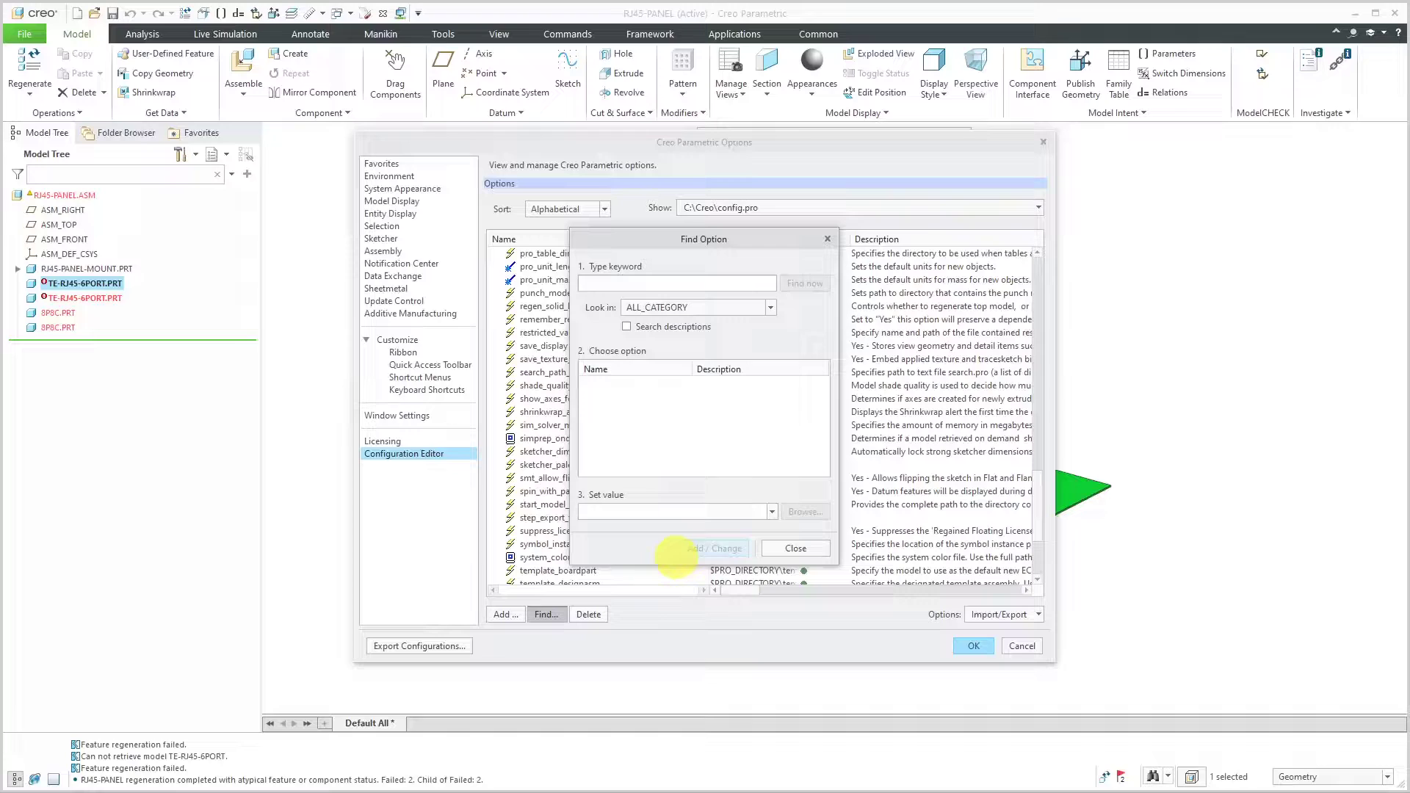
{"action": "type", "text": "search"}
{"action": "left_click", "coordinate": [804, 284]}
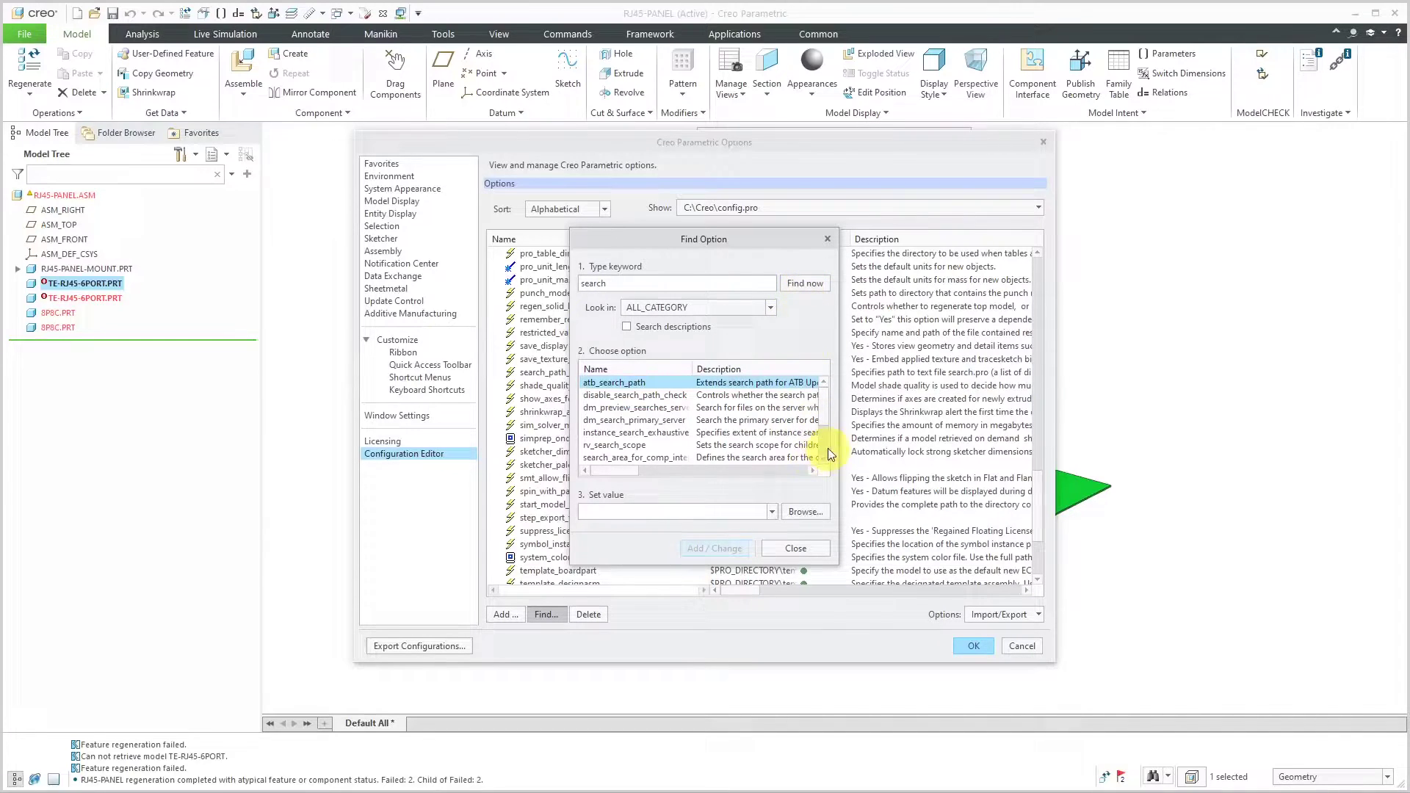
{"action": "scroll", "coordinate": [815, 426], "scroll_direction": "down", "scroll_amount": 5}
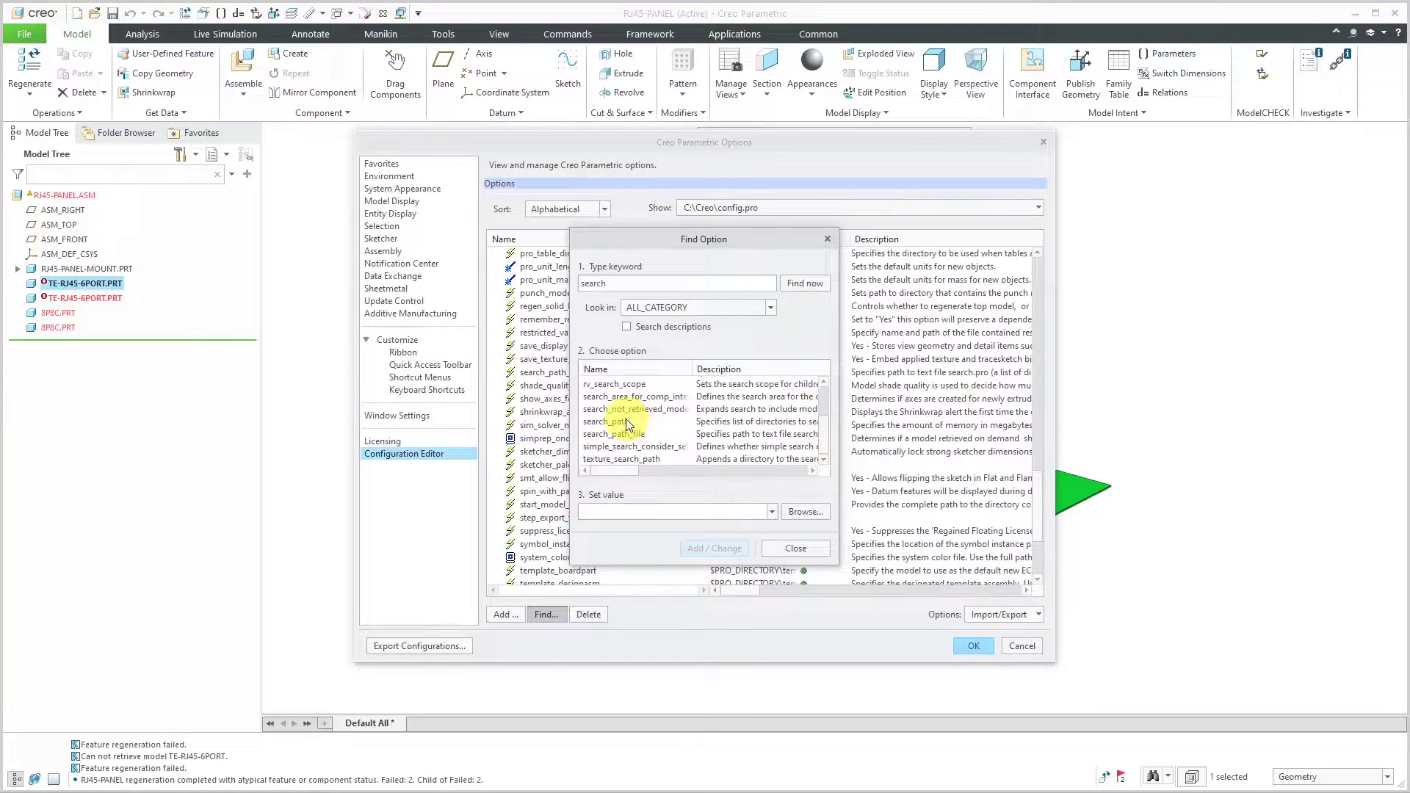
{"action": "left_click", "coordinate": [626, 423]}
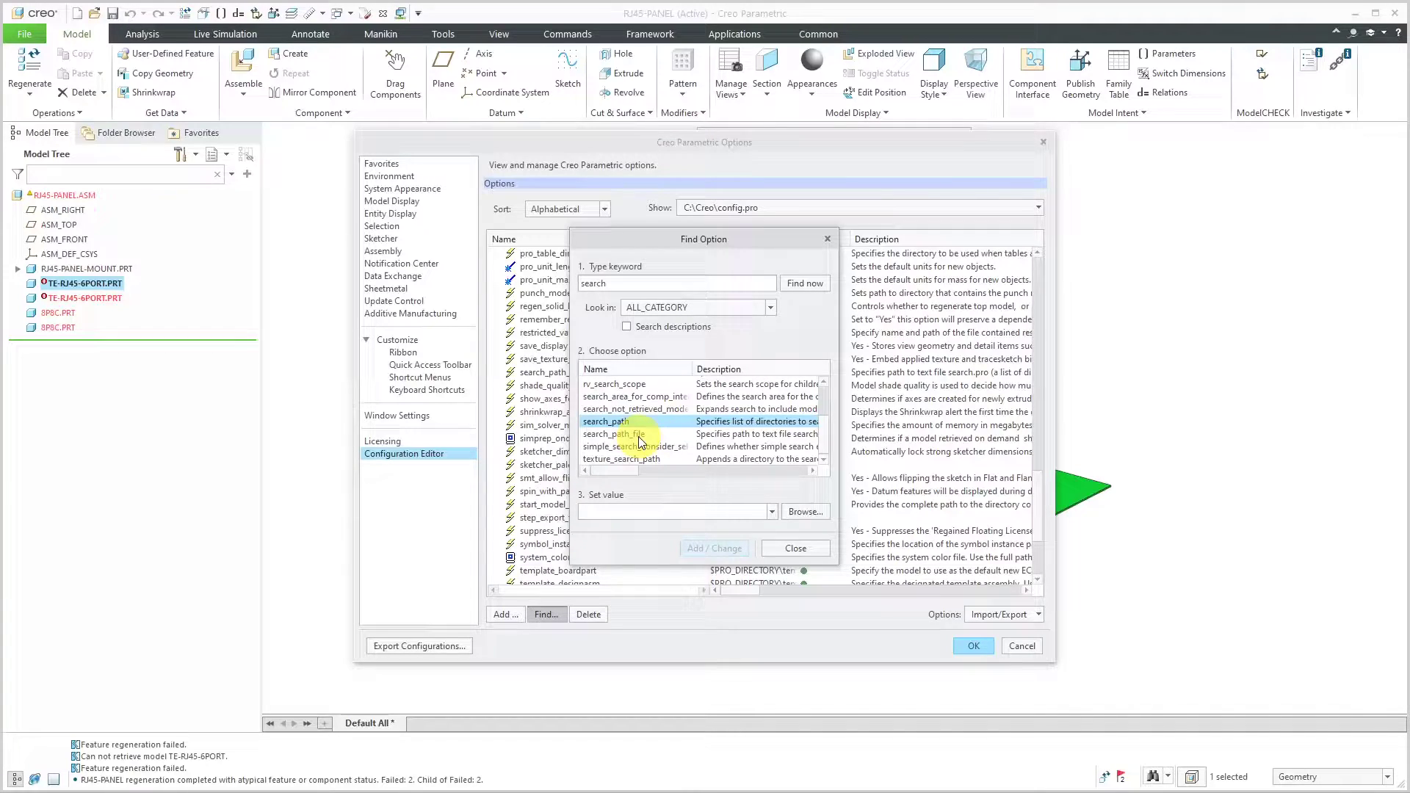
- Close the search and Options dialog without changes, then exit Creo Parametric
{"action": "left_click", "coordinate": [795, 549]}
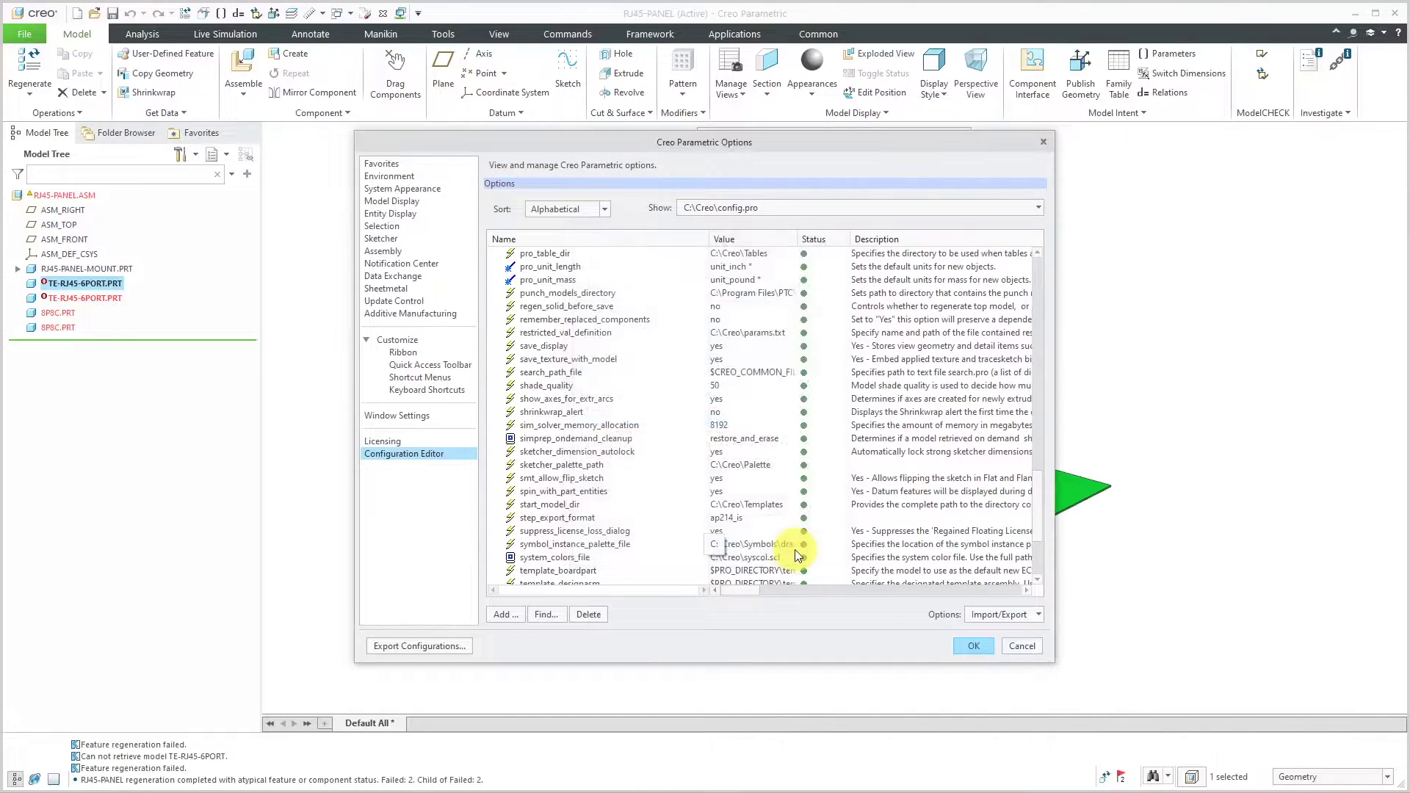
{"action": "left_click", "coordinate": [1022, 647]}
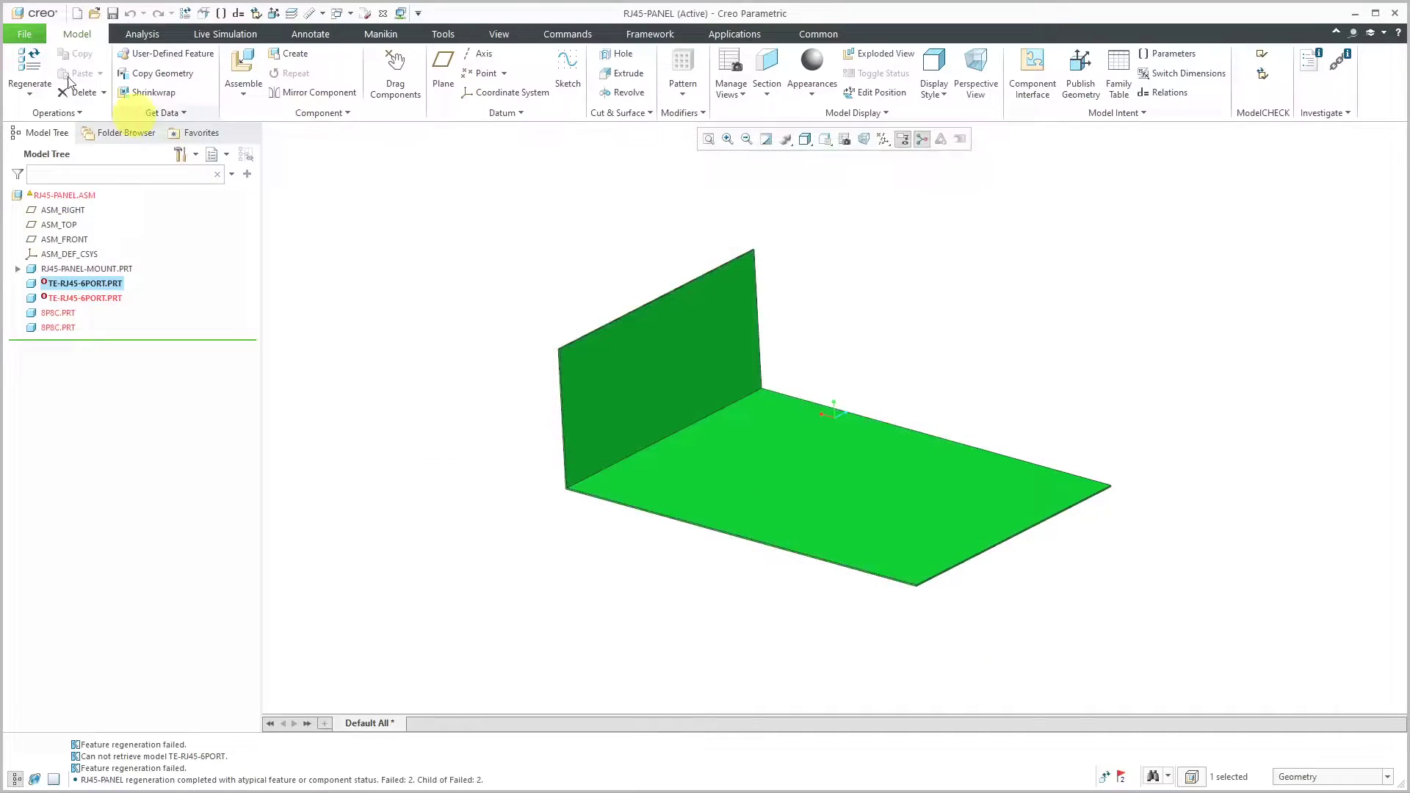
{"action": "left_click", "coordinate": [22, 35]}
{"action": "left_click", "coordinate": [67, 395]}
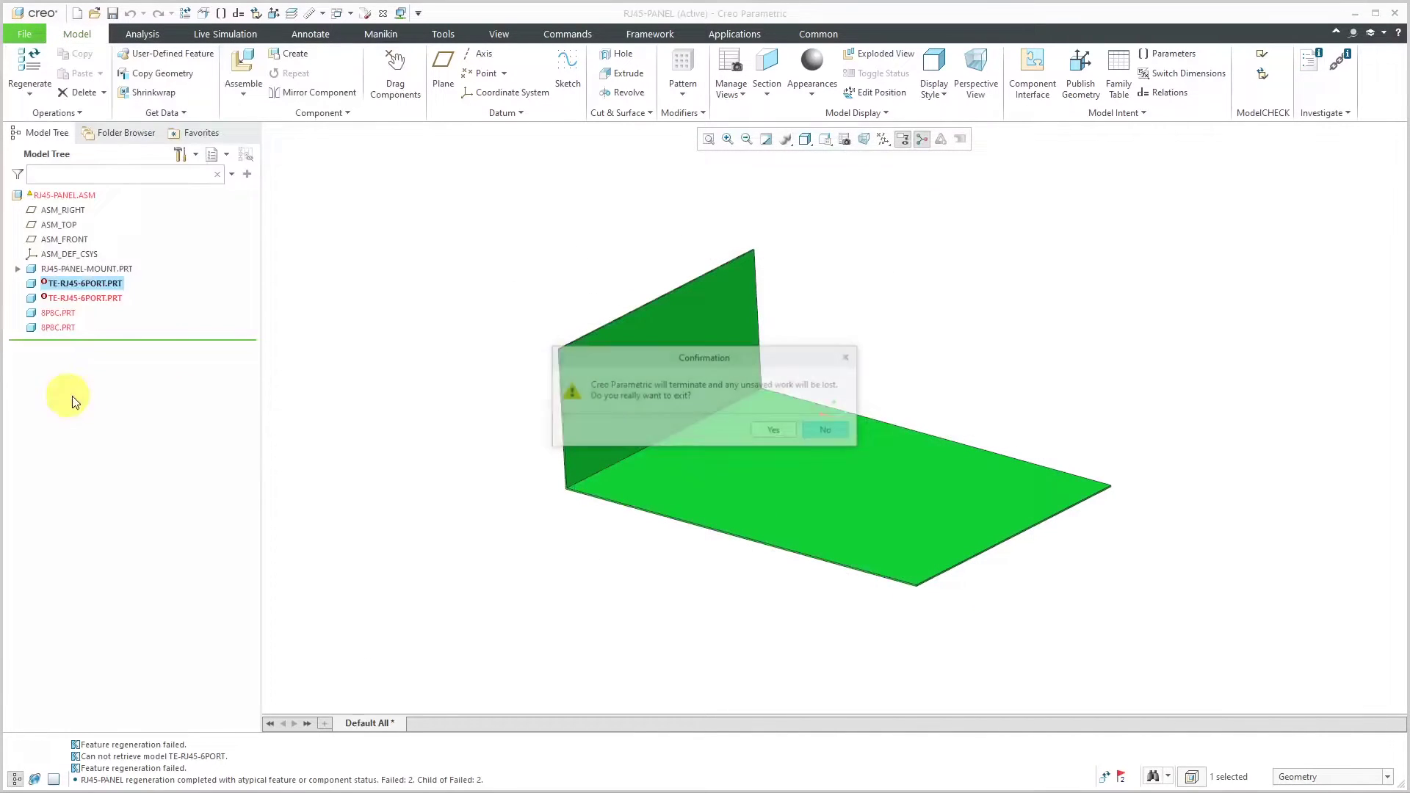
- Confirm quitting Creo, then launch Notepad from Windows search and position its window
{"action": "left_click", "coordinate": [778, 431]}
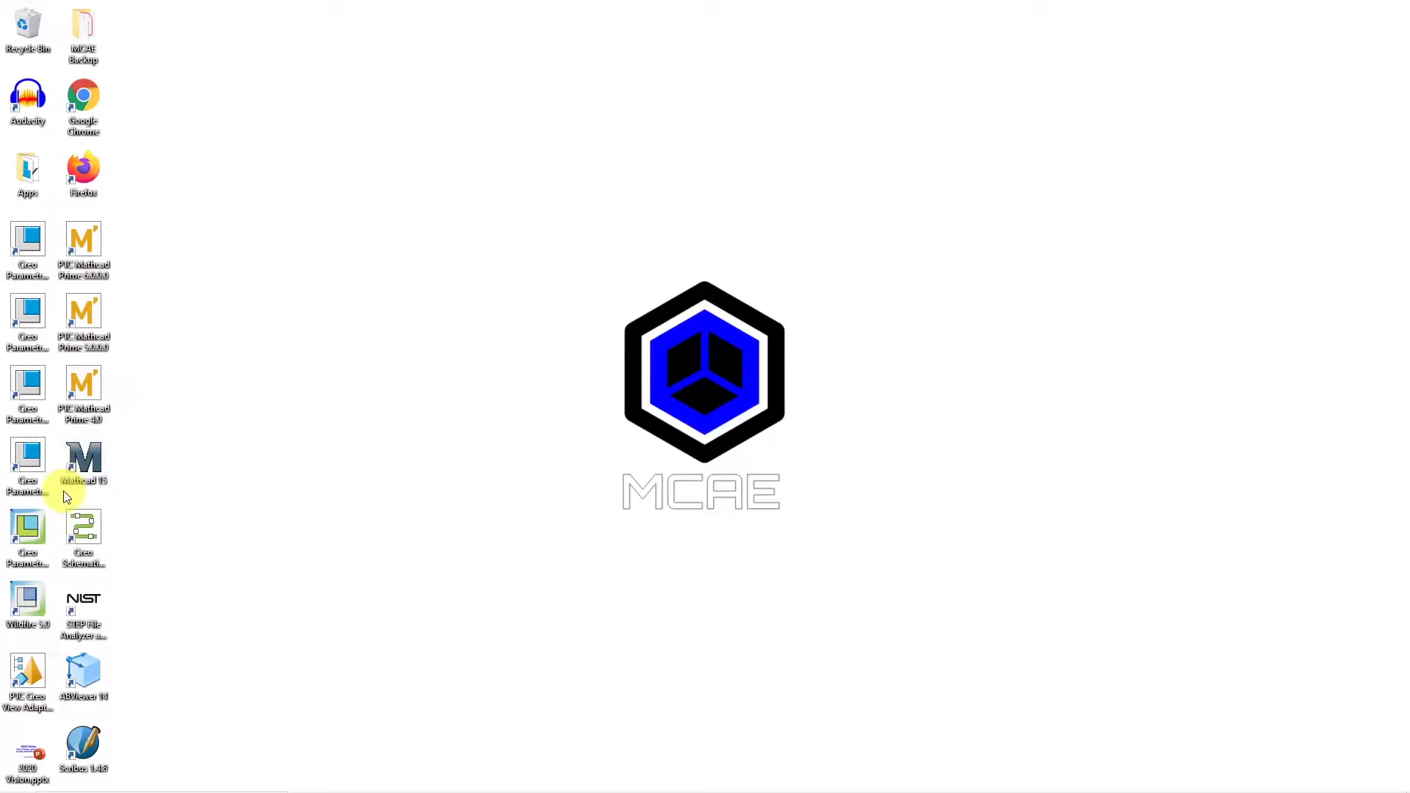
{"action": "left_click", "coordinate": [71, 778]}
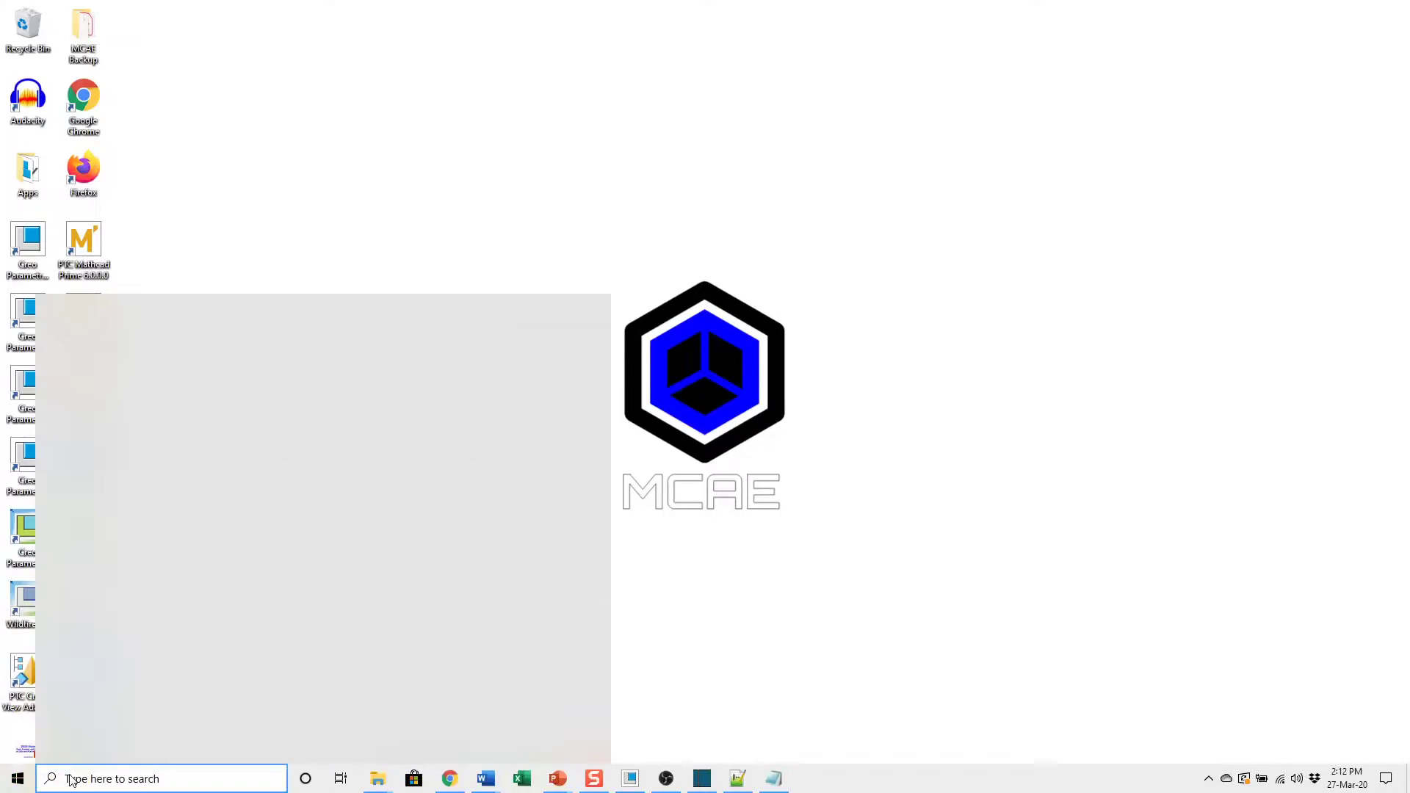
{"action": "type", "text": "no"}
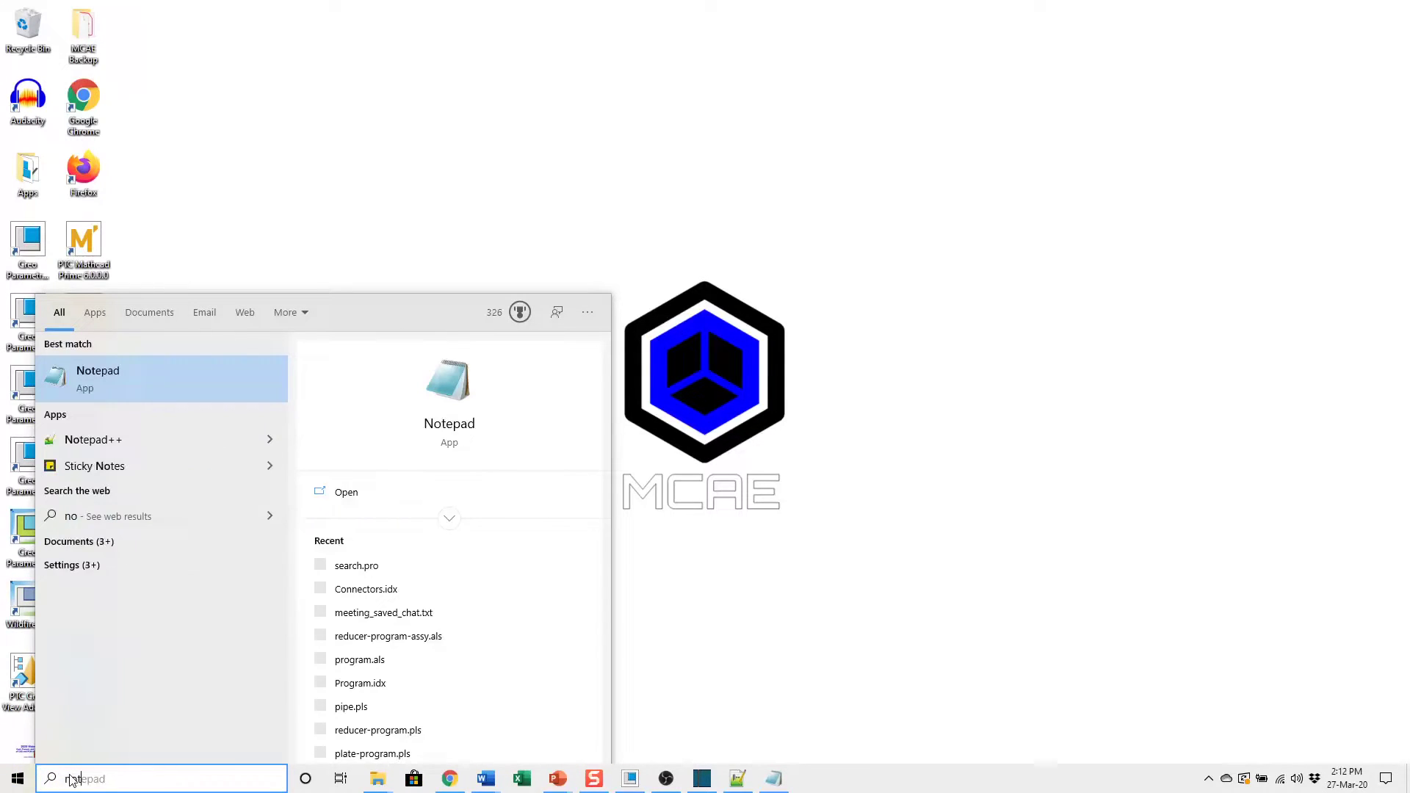
{"action": "type", "text": "tepadte"}
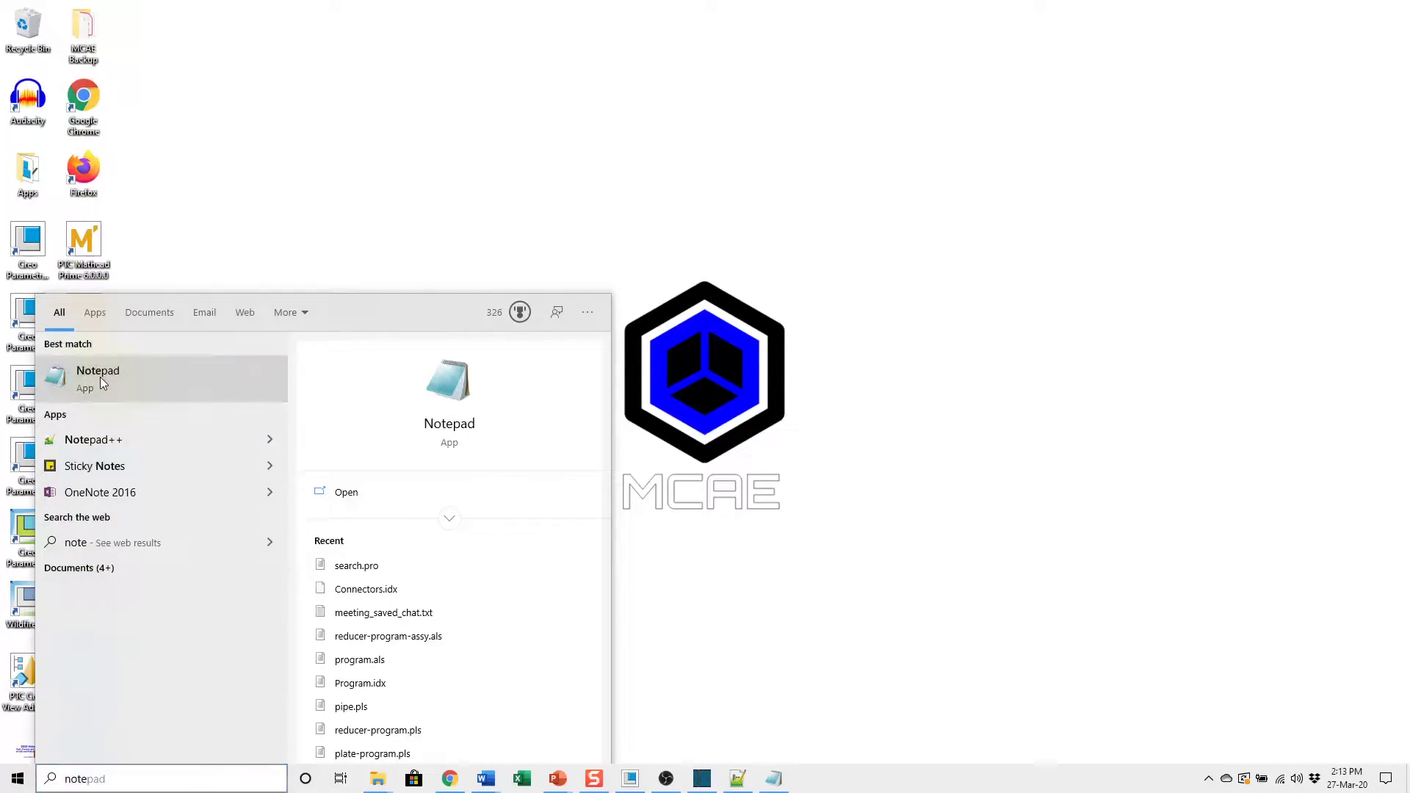
{"action": "left_click", "coordinate": [102, 382]}
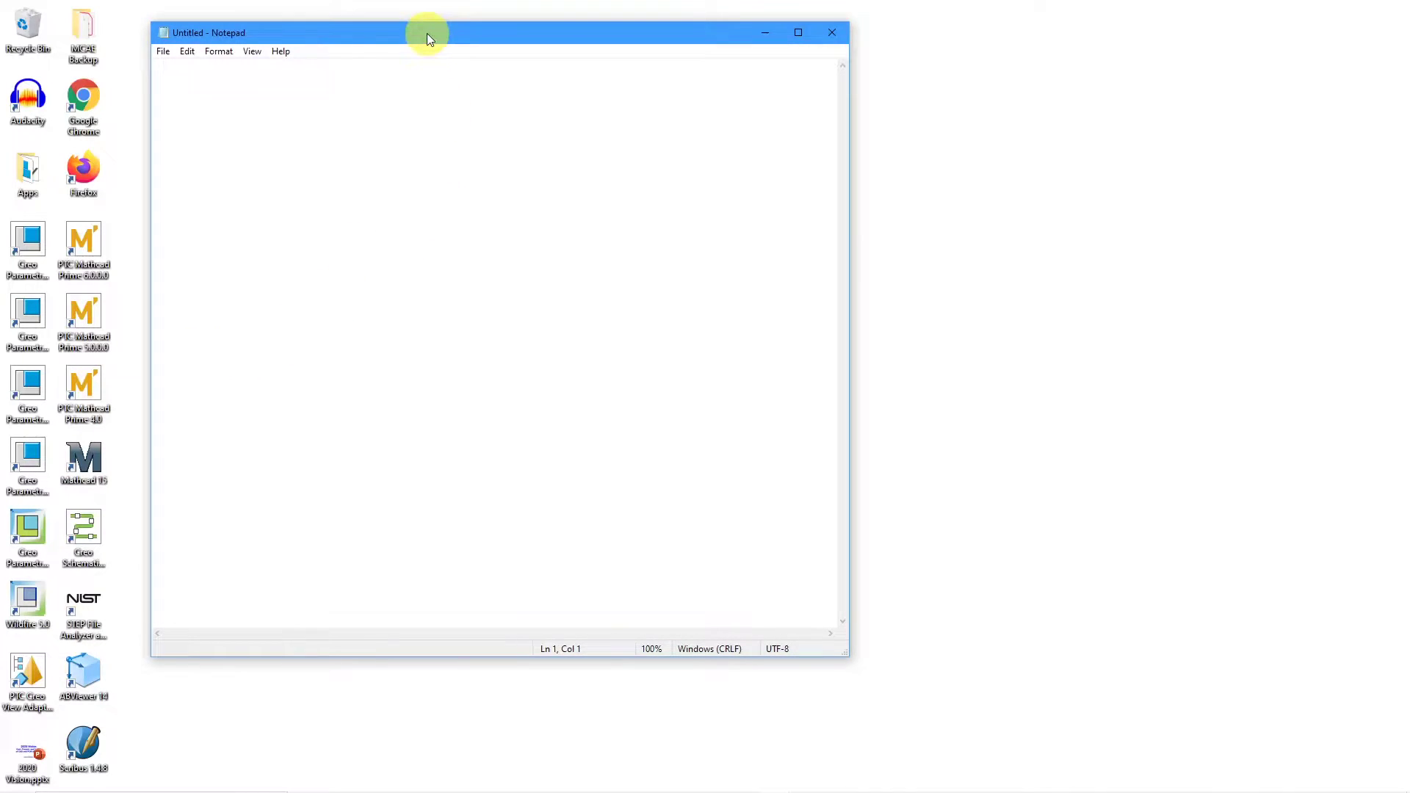
{"action": "left_click_drag", "start_coordinate": [428, 38], "coordinate": [326, 87]}
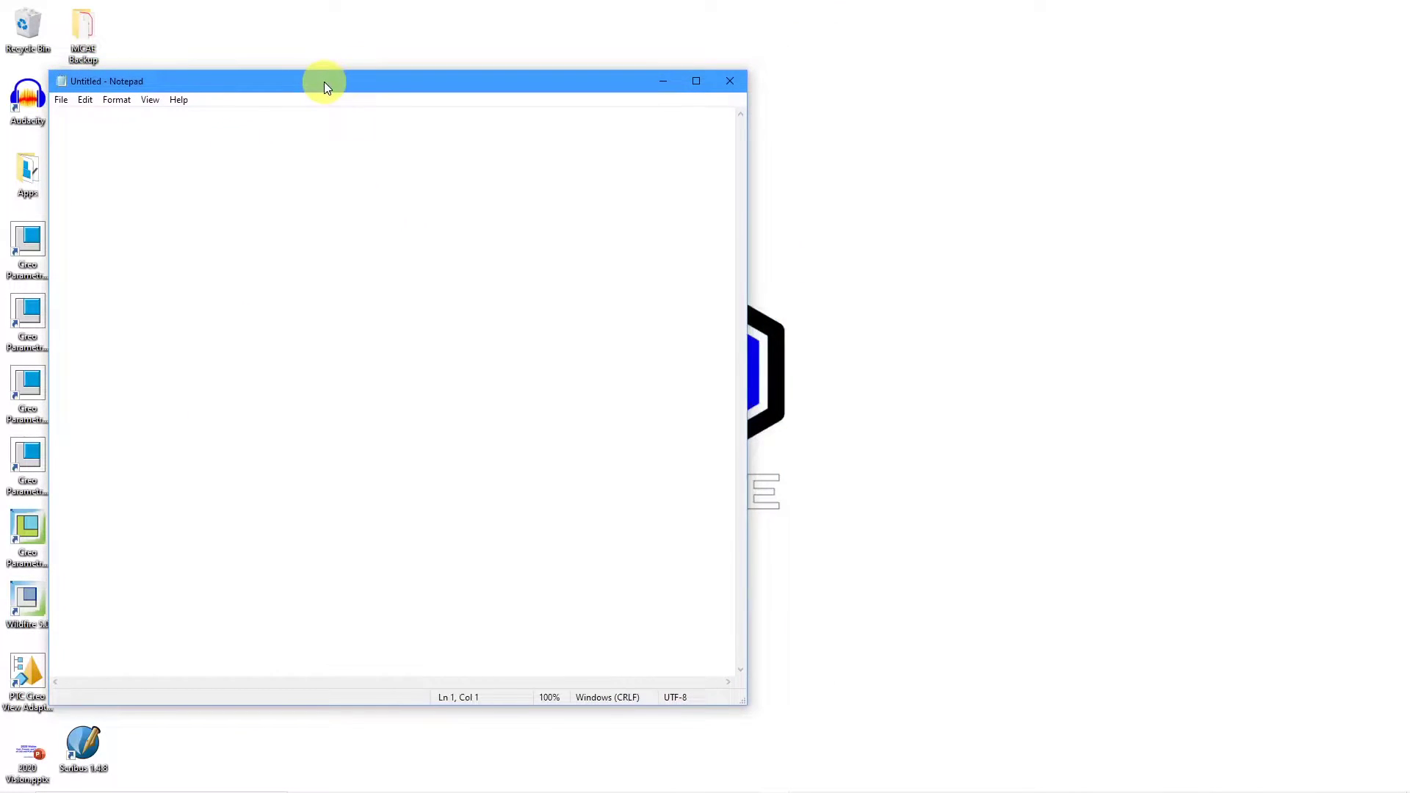
- Paste the C:\CAD-Files\General_Parts\Fasteners folder path as the first line in Notepad
{"action": "mouse_move", "coordinate": [361, 782]}
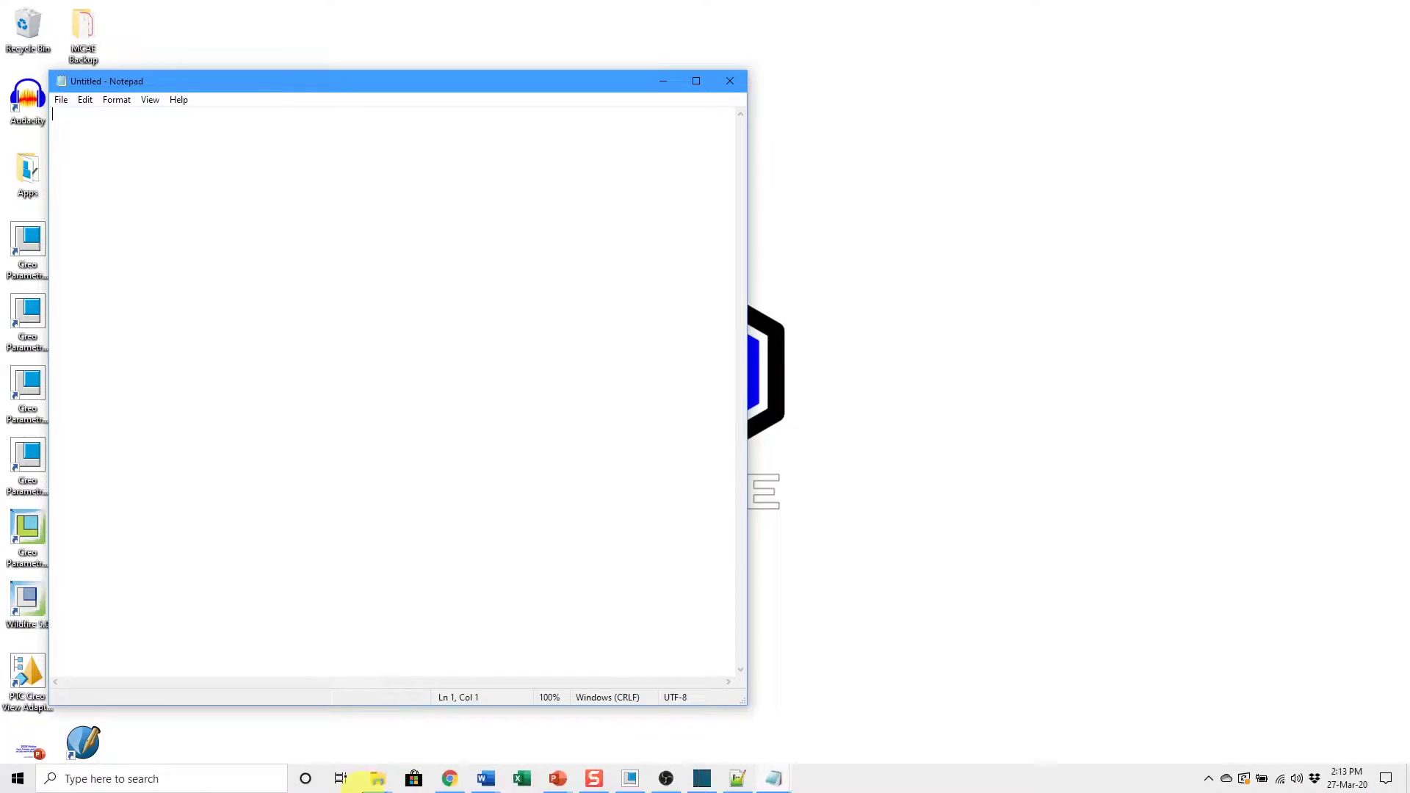
{"action": "left_click", "coordinate": [386, 748]}
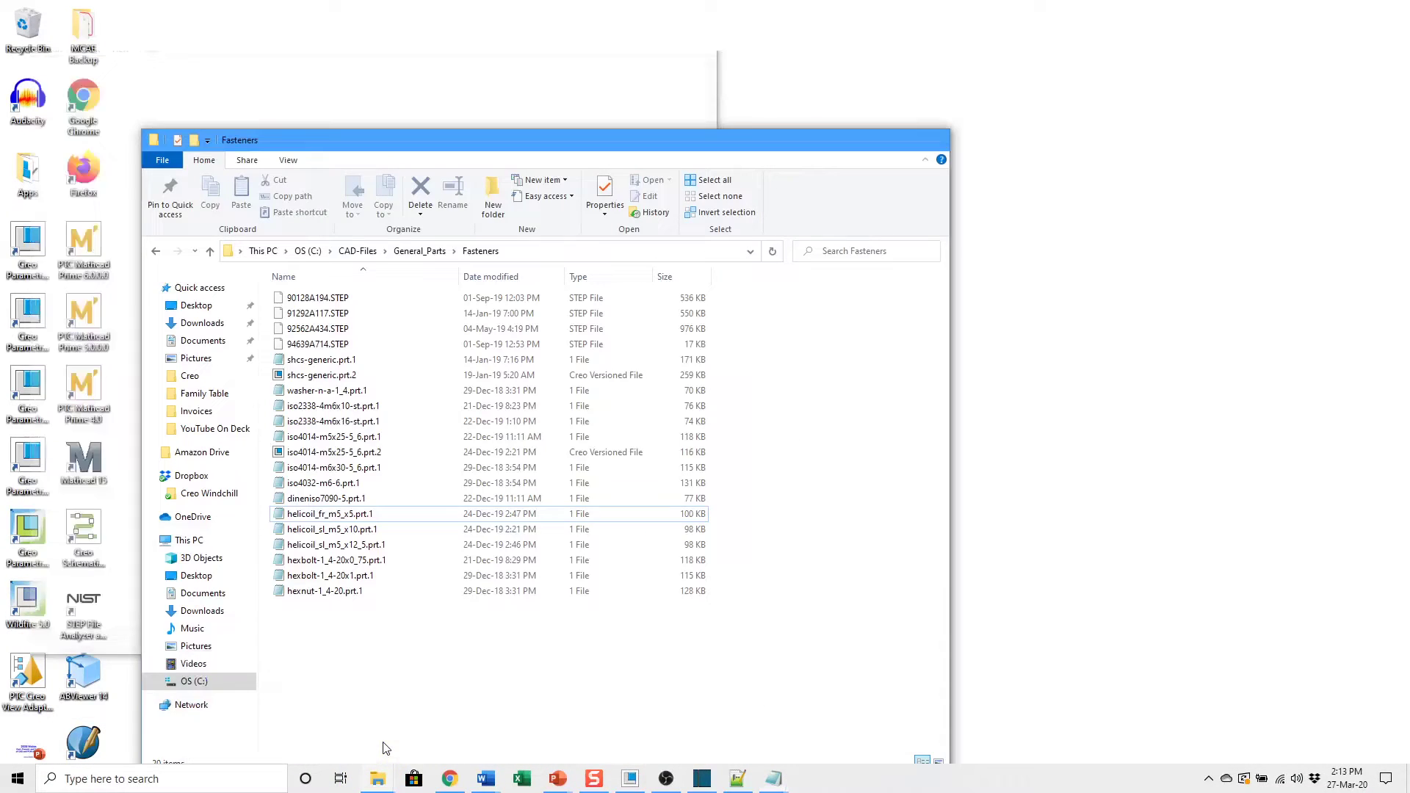
{"action": "left_click_drag", "start_coordinate": [614, 135], "coordinate": [959, 104]}
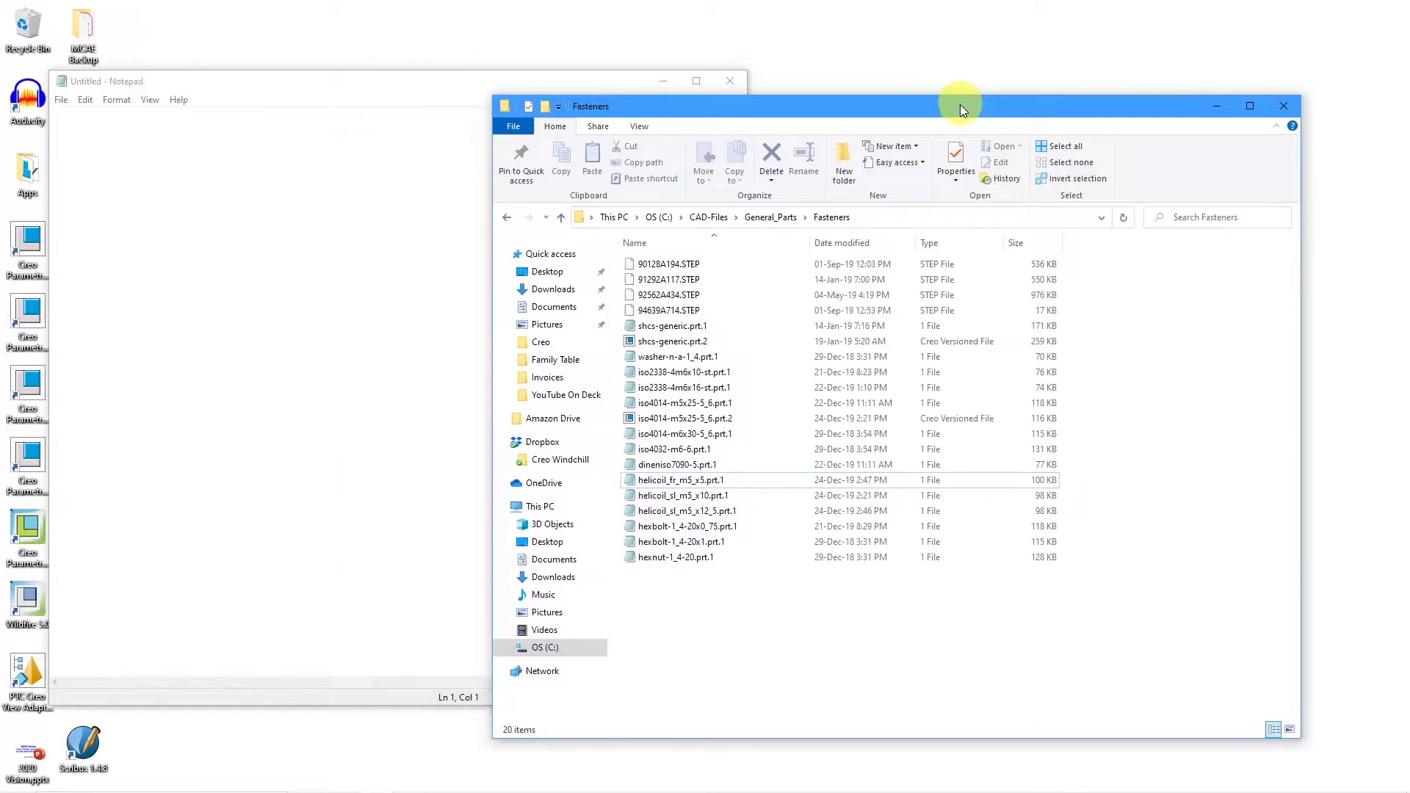
{"action": "left_click", "coordinate": [919, 220]}
{"action": "key", "text": "ctrl+c"}
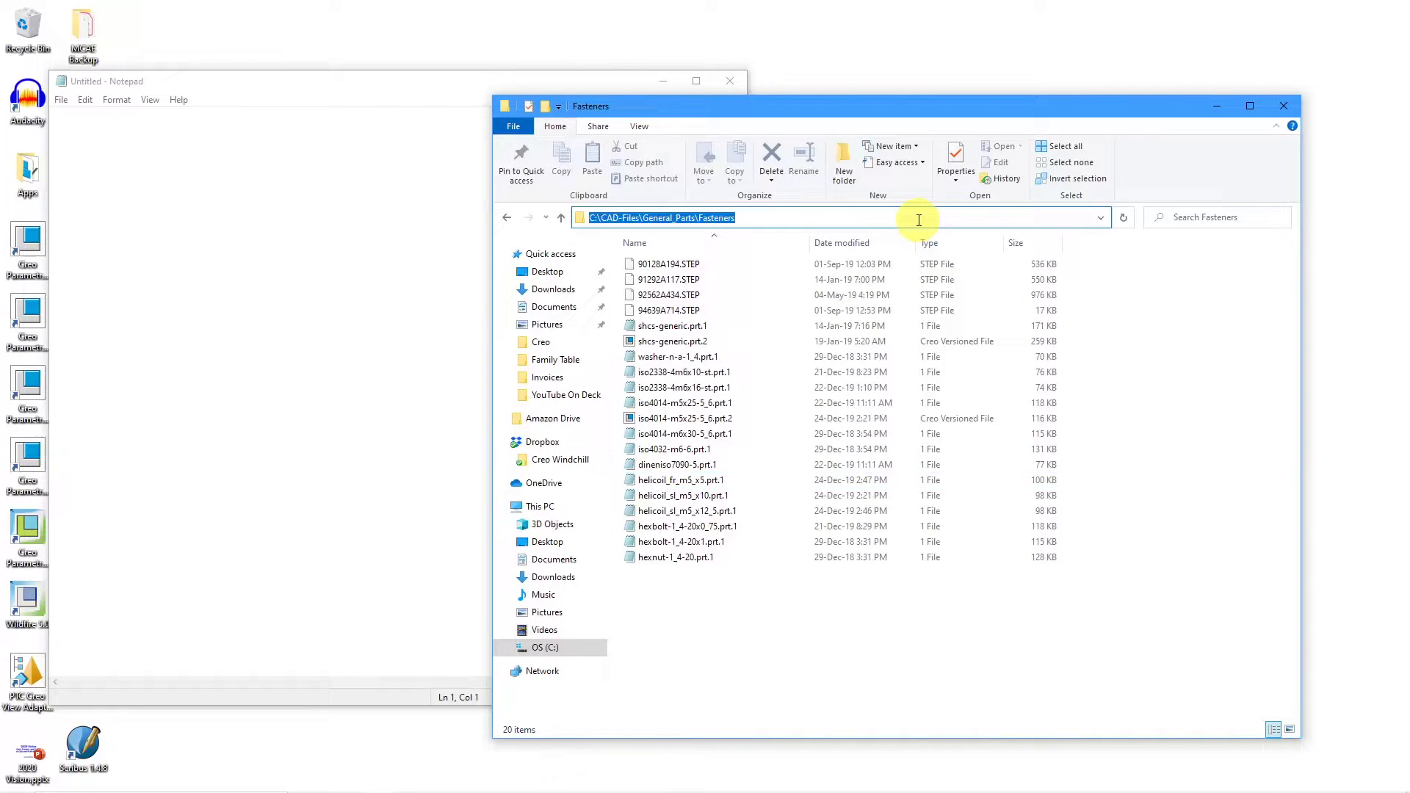
{"action": "left_click", "coordinate": [207, 196]}
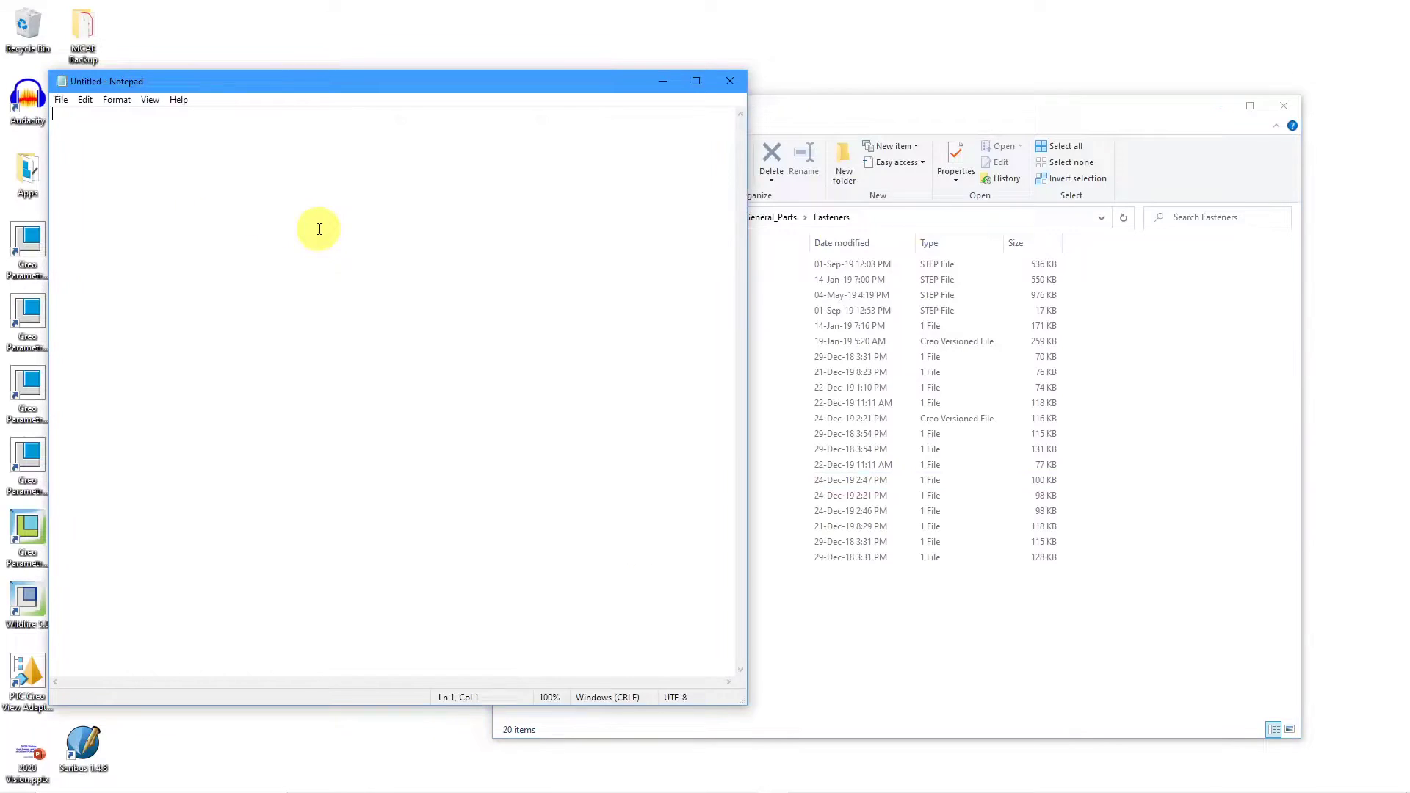
{"action": "key", "text": "ctrl+v"}
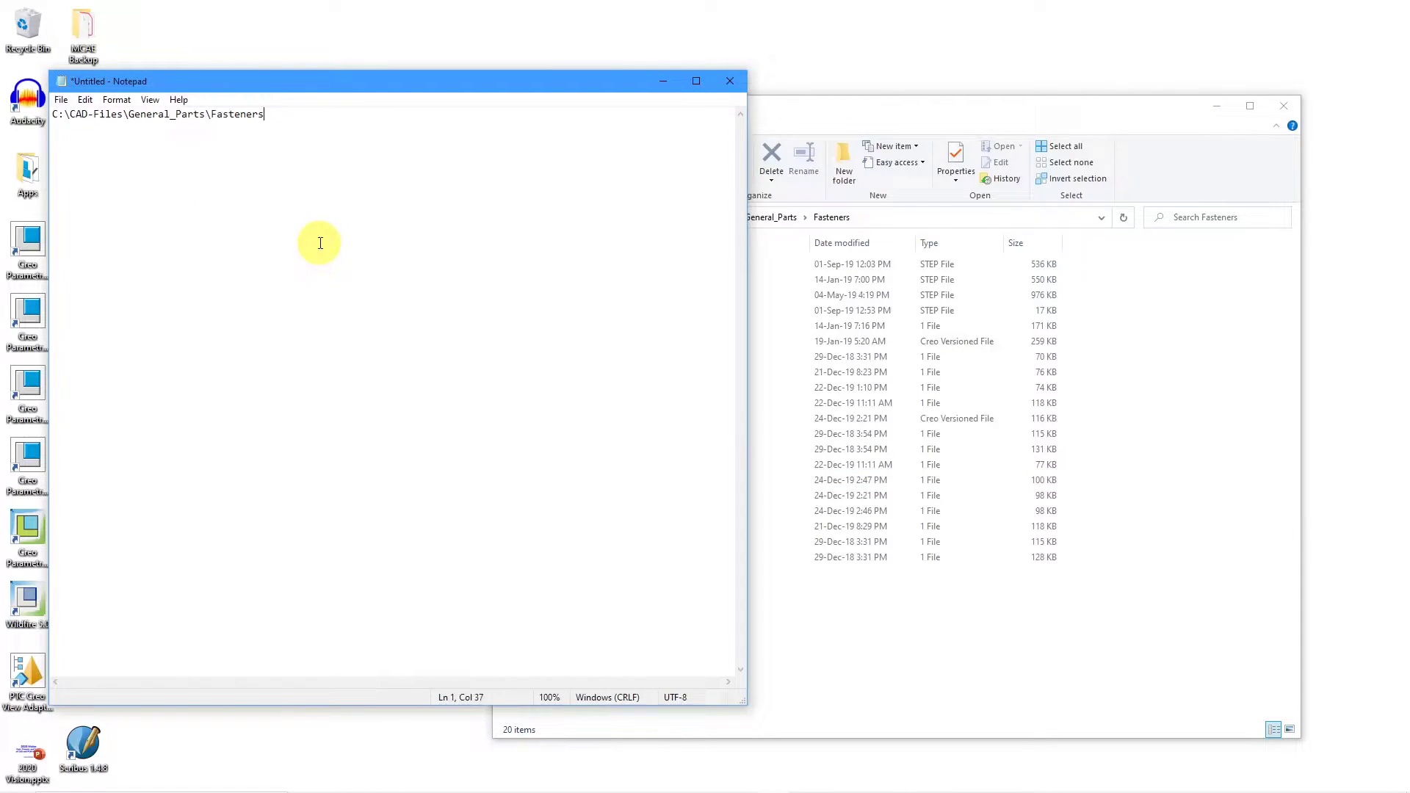
- Add the CAE_Routed\Connectors path on line 2, then open the D38999_20_WALL folder
{"action": "left_click", "coordinate": [838, 114]}
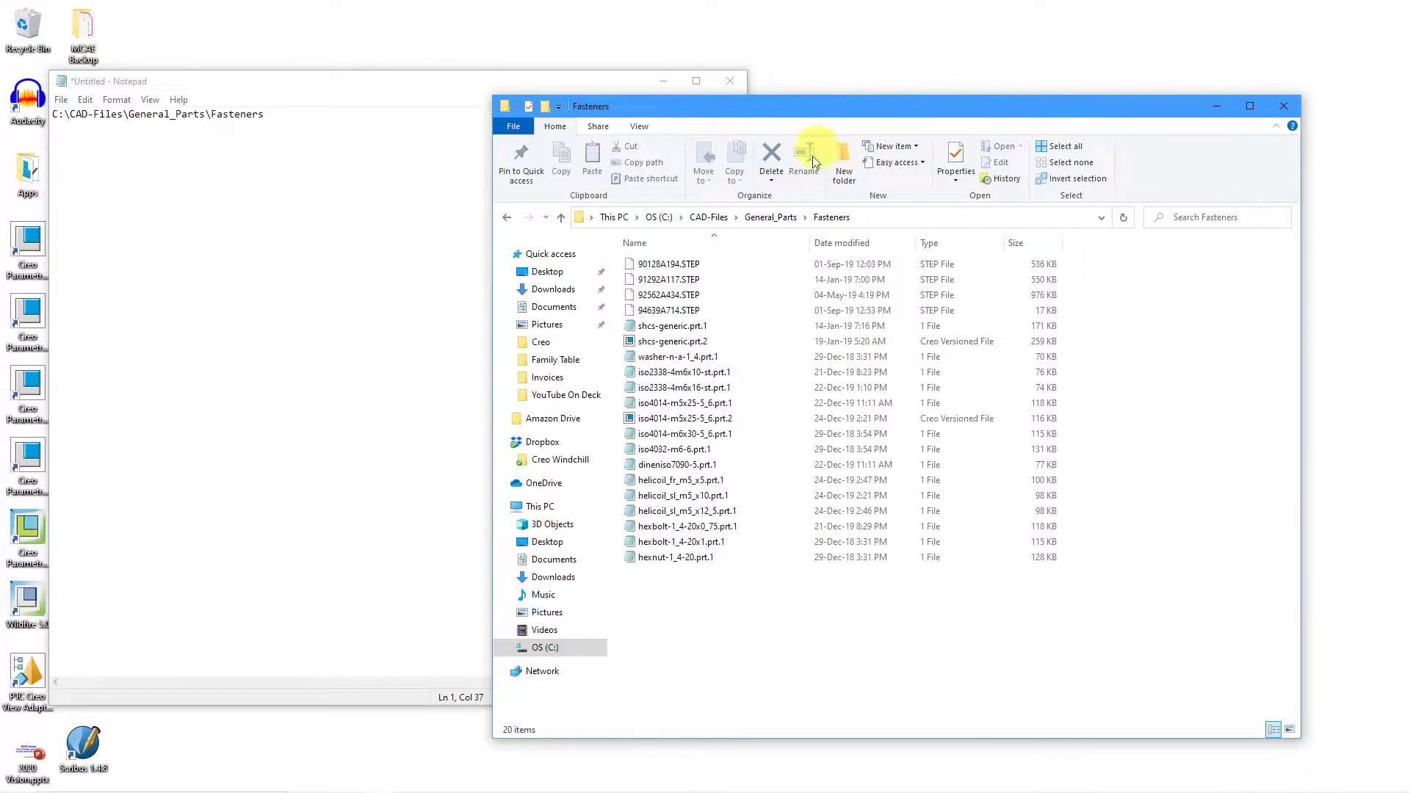
{"action": "left_click", "coordinate": [709, 217]}
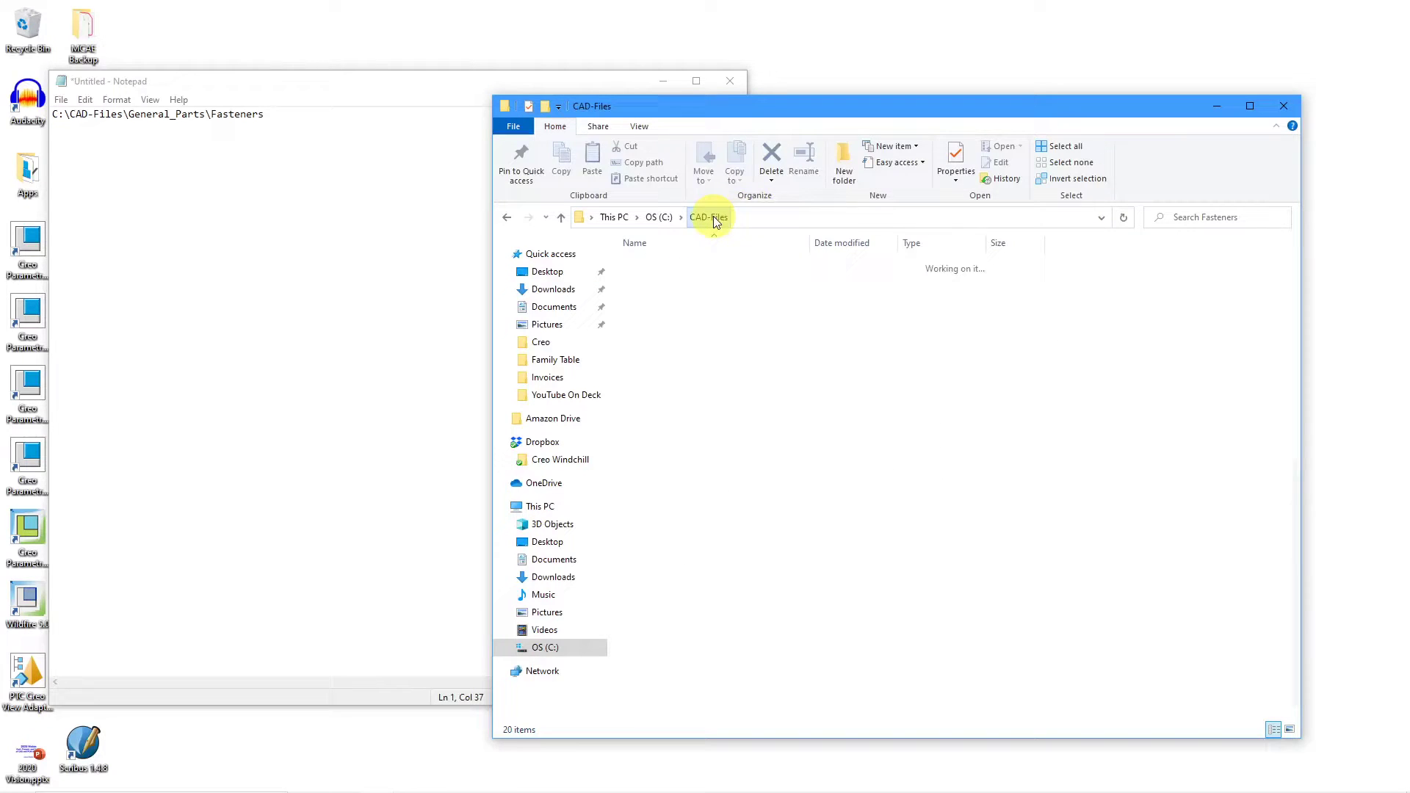
{"action": "double_click", "coordinate": [690, 356]}
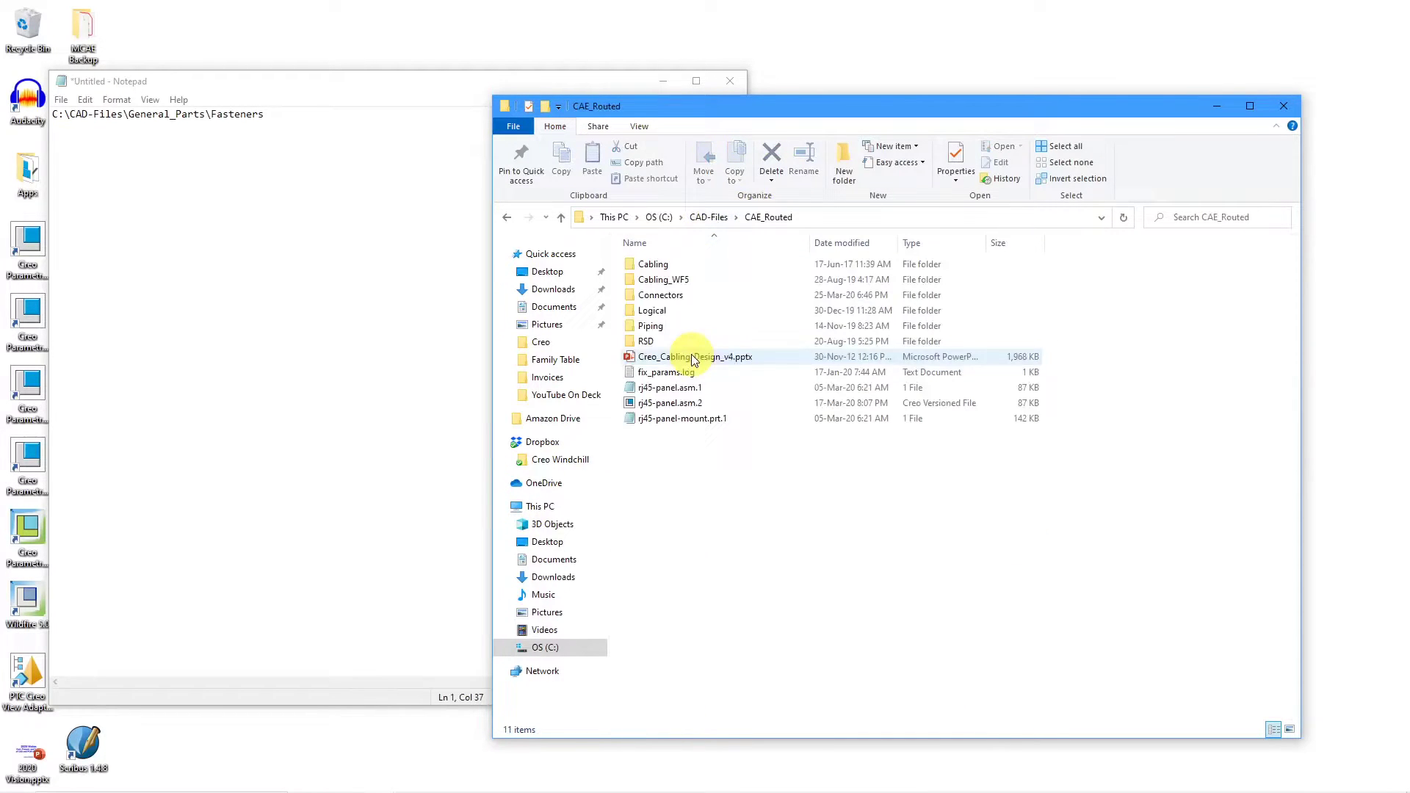
{"action": "double_click", "coordinate": [660, 294]}
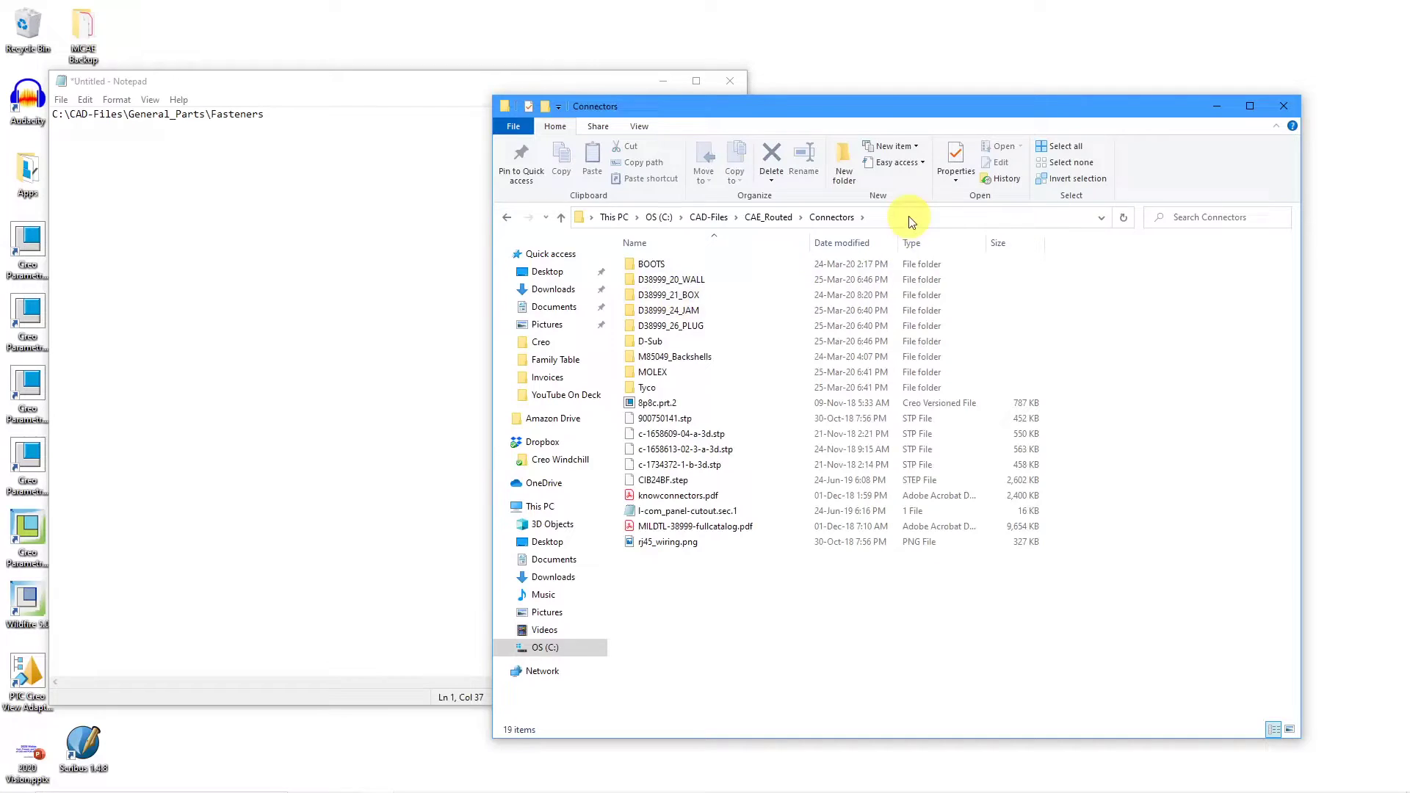
{"action": "left_click", "coordinate": [910, 216]}
{"action": "key", "text": "ctrl+c"}
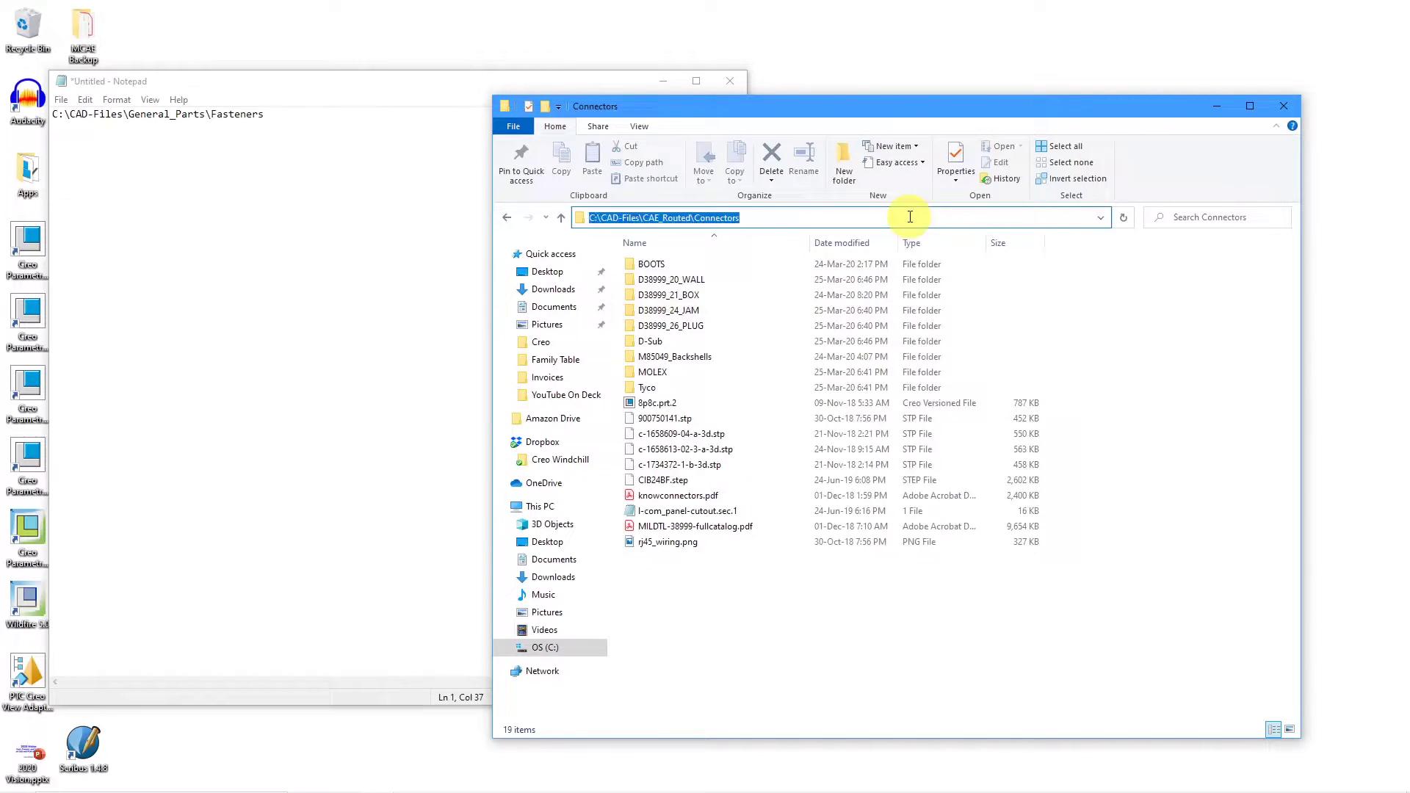
{"action": "left_click", "coordinate": [372, 193]}
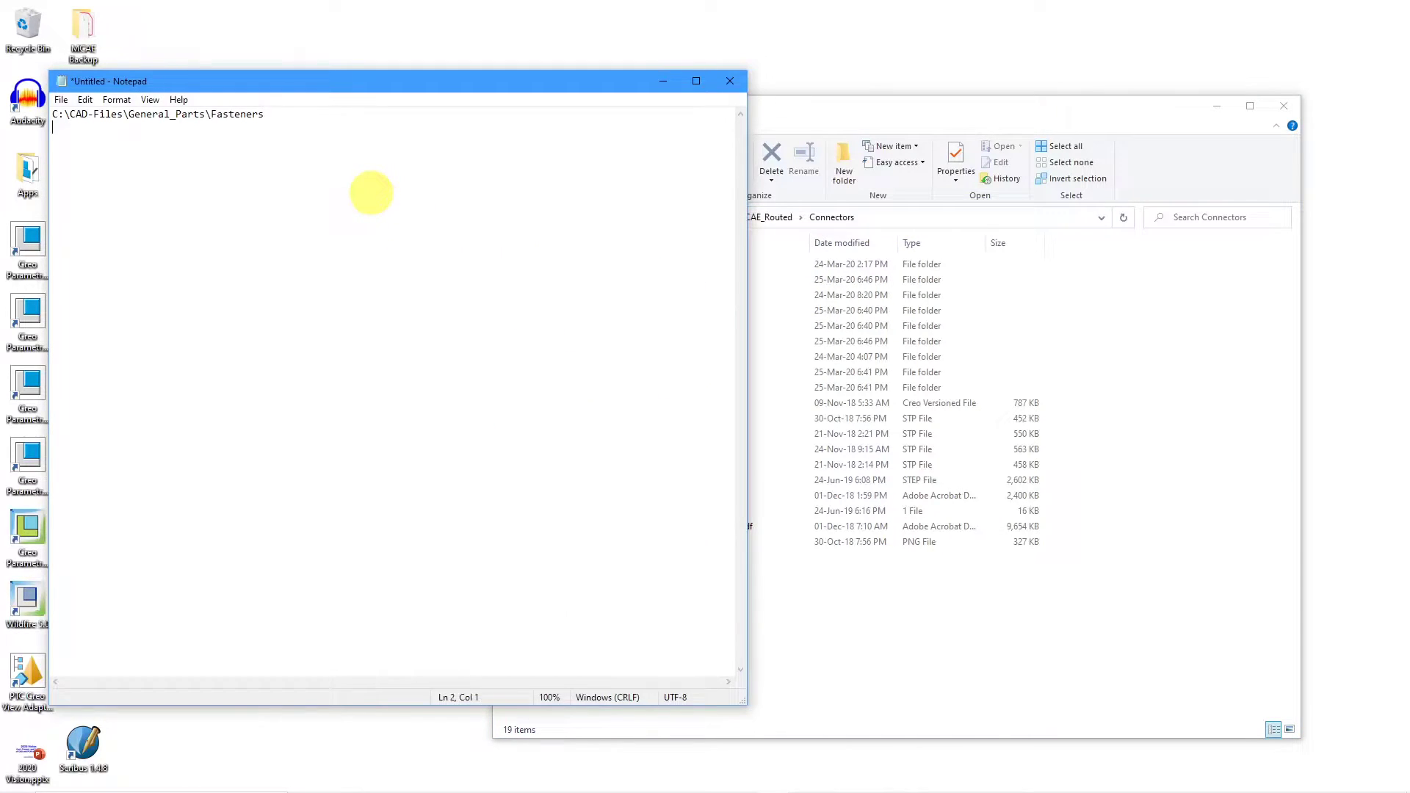
{"action": "key", "text": "ctrl+v"}
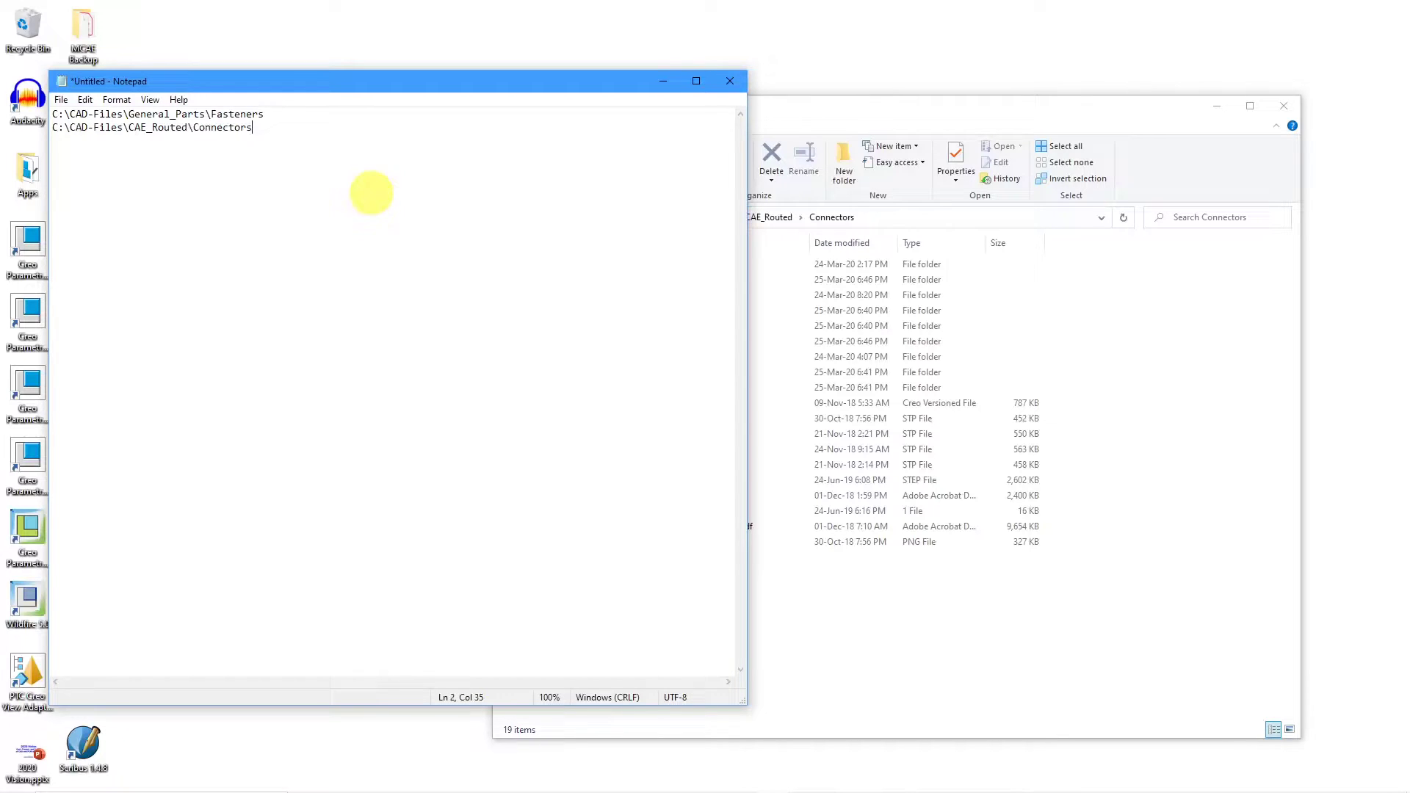
{"action": "left_click", "coordinate": [998, 107]}
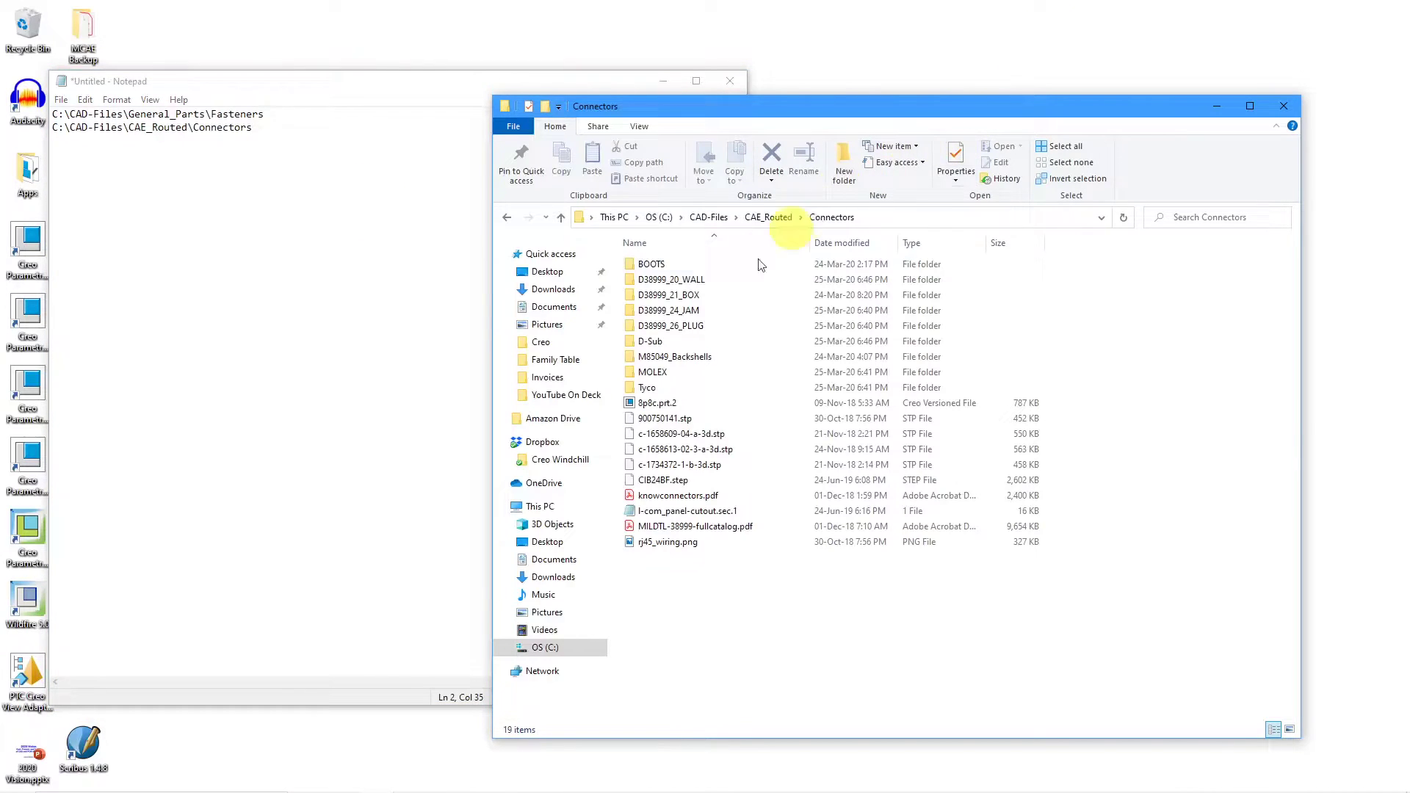
{"action": "double_click", "coordinate": [677, 283]}
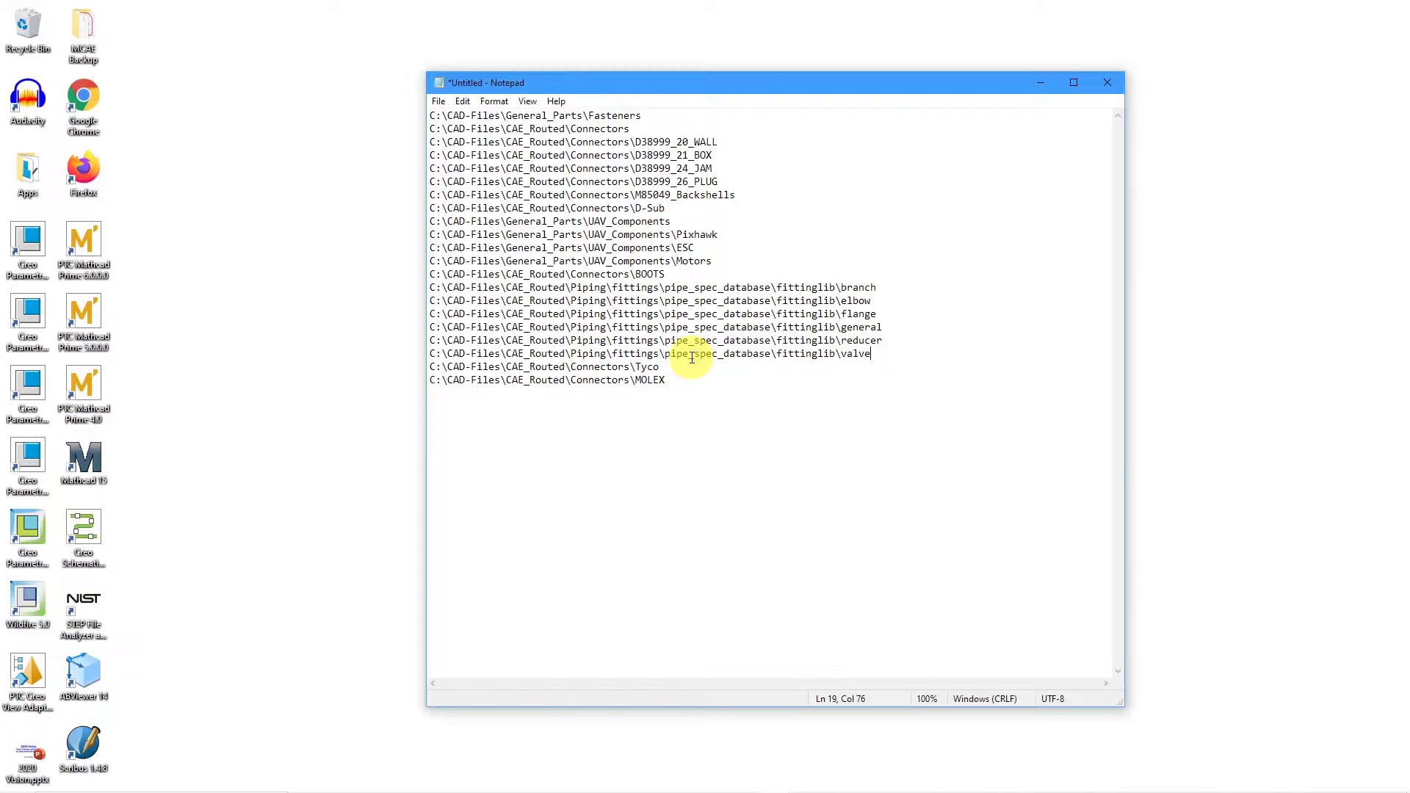
- Save the path list to C:\Creo as search-path.pro, stored as search-path.pro.txt
{"action": "left_click", "coordinate": [439, 102]}
{"action": "left_click", "coordinate": [473, 168]}
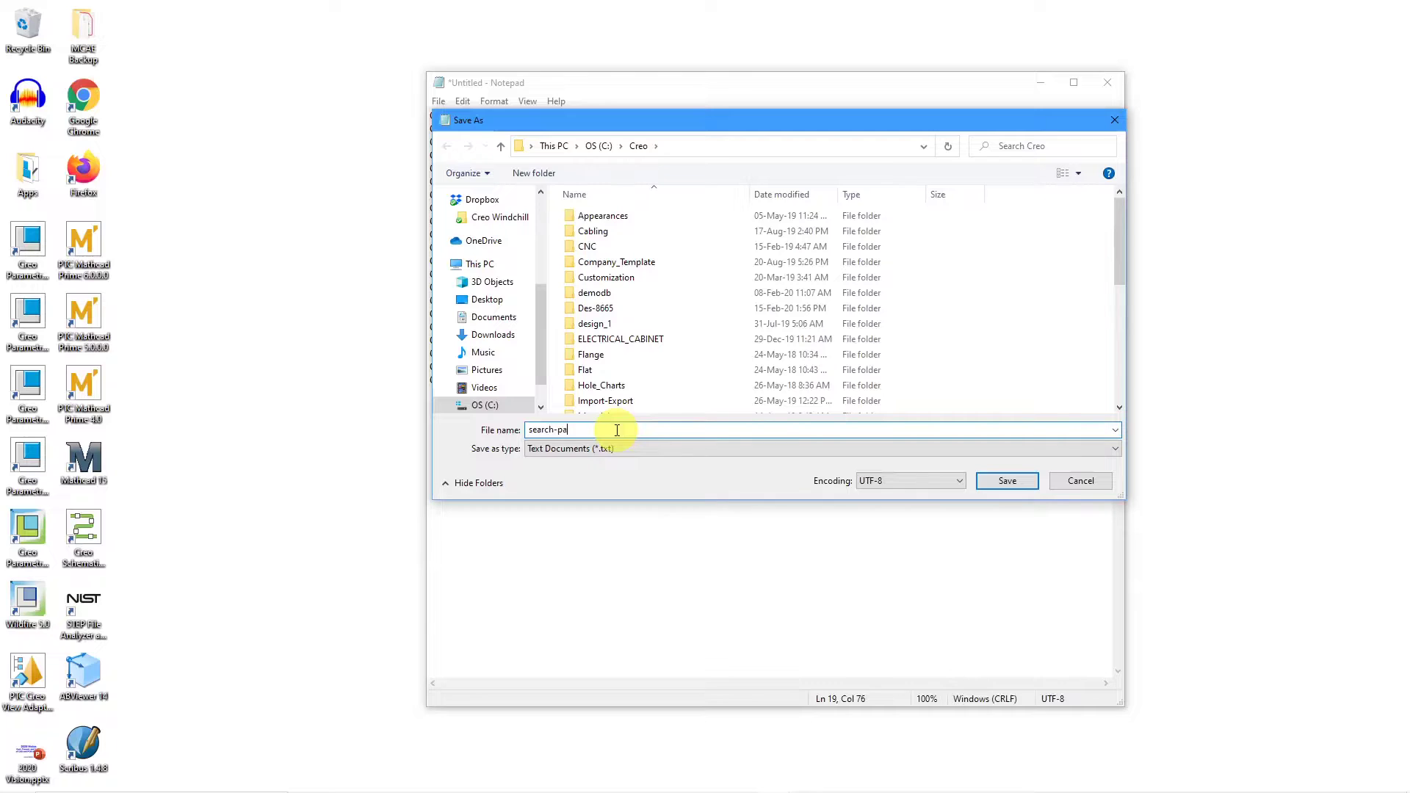
{"action": "type", "text": "th.pro"}
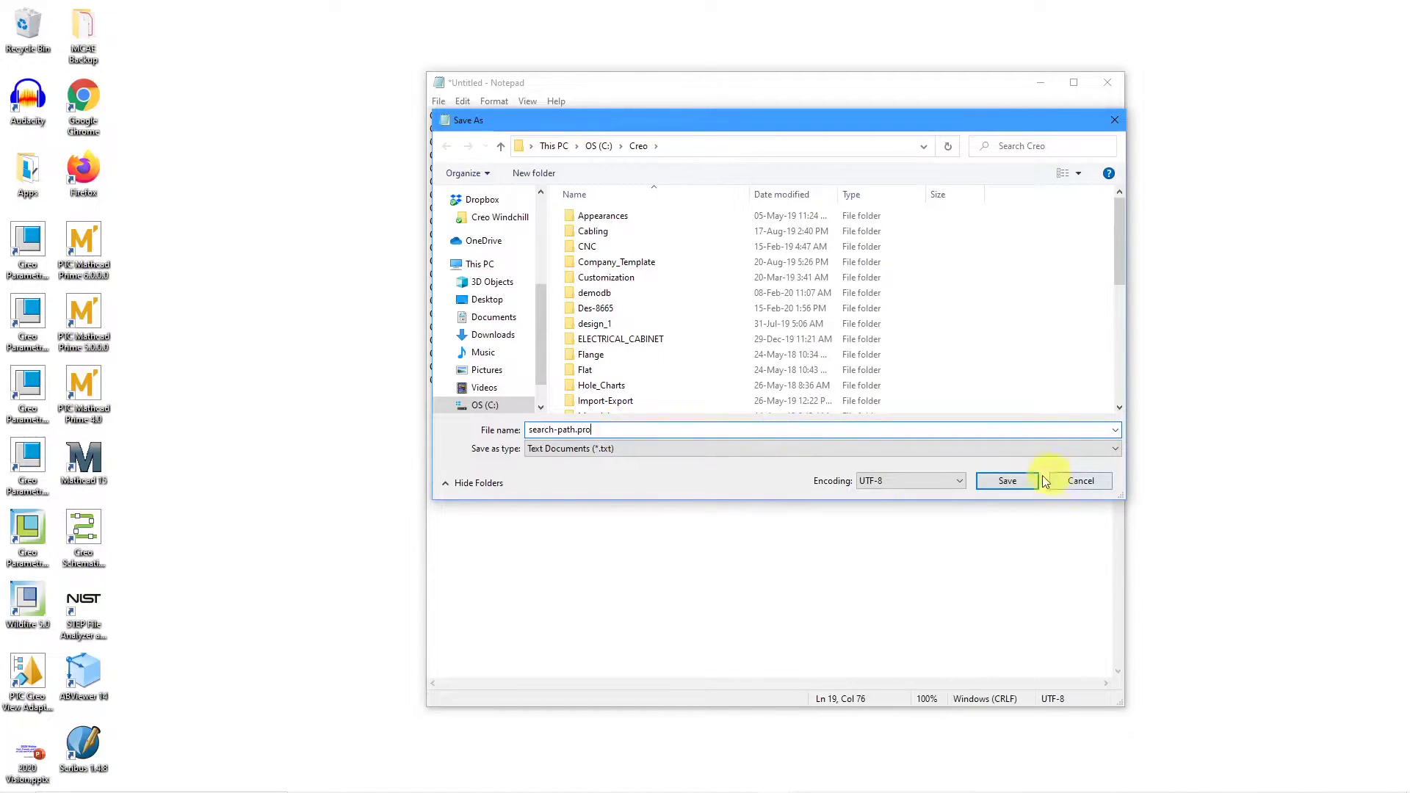
{"action": "left_click", "coordinate": [1007, 480]}
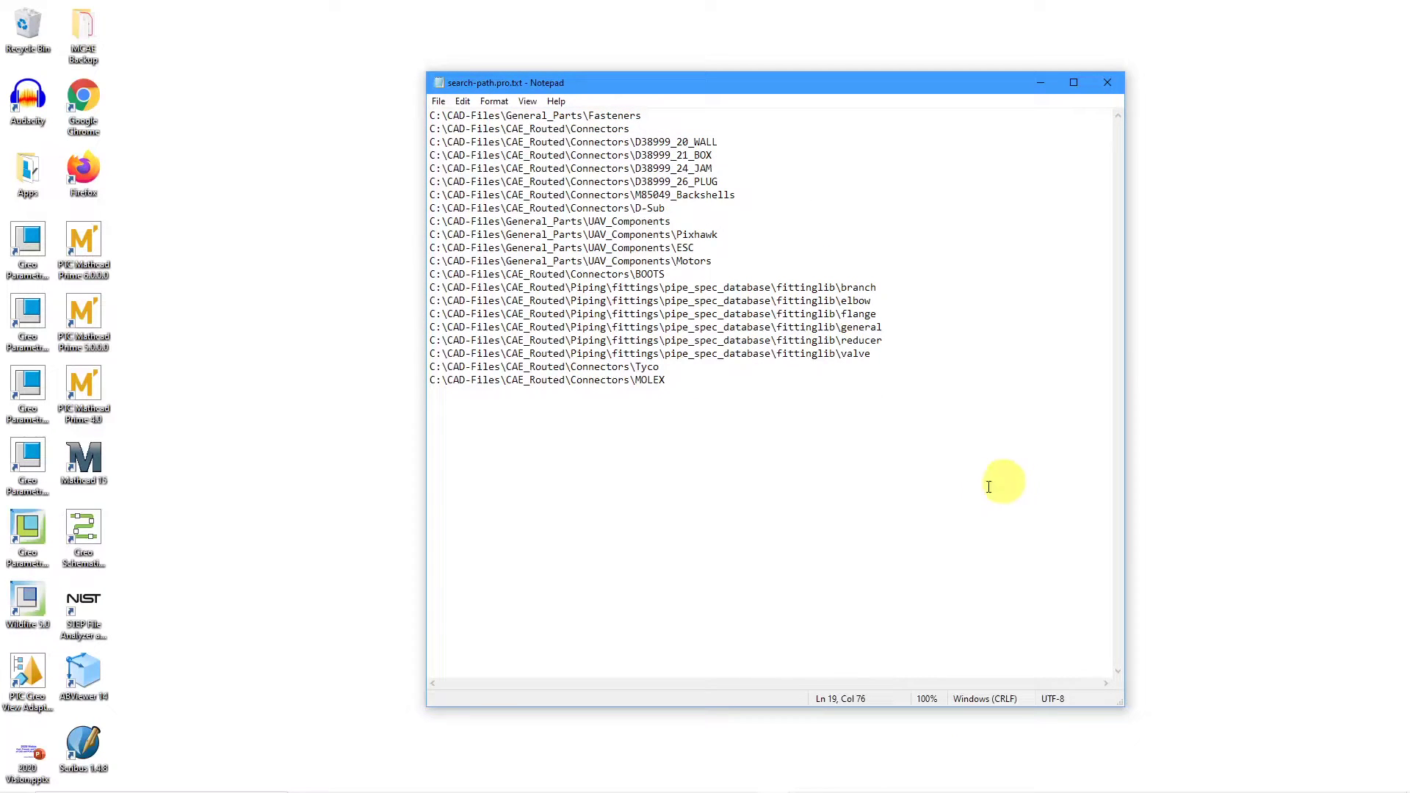
- Rename search-path.pro.txt in C:\Creo to search-path.pro, accepting the extension change
{"action": "mouse_move", "coordinate": [584, 789]}
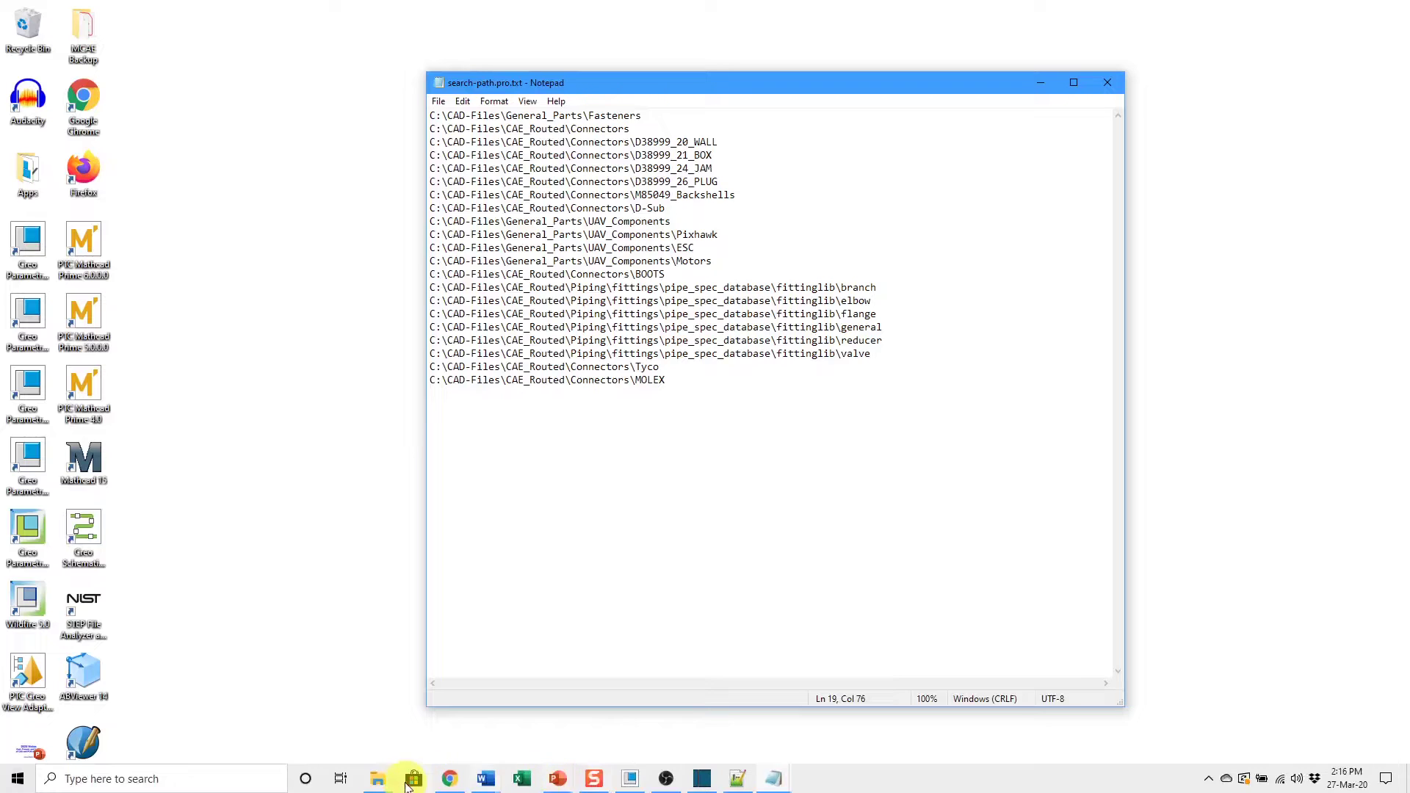
{"action": "mouse_move", "coordinate": [375, 784]}
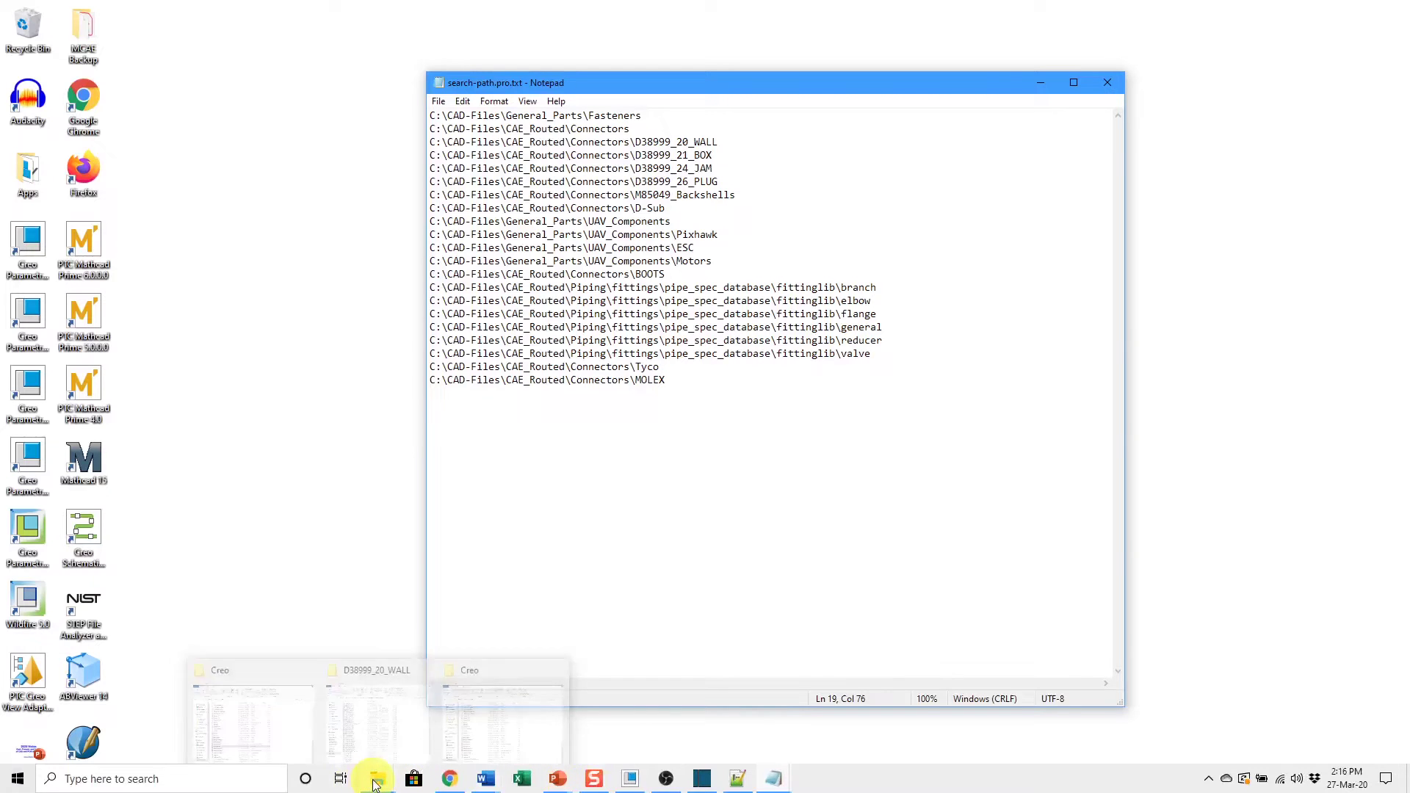
{"action": "left_click", "coordinate": [507, 741]}
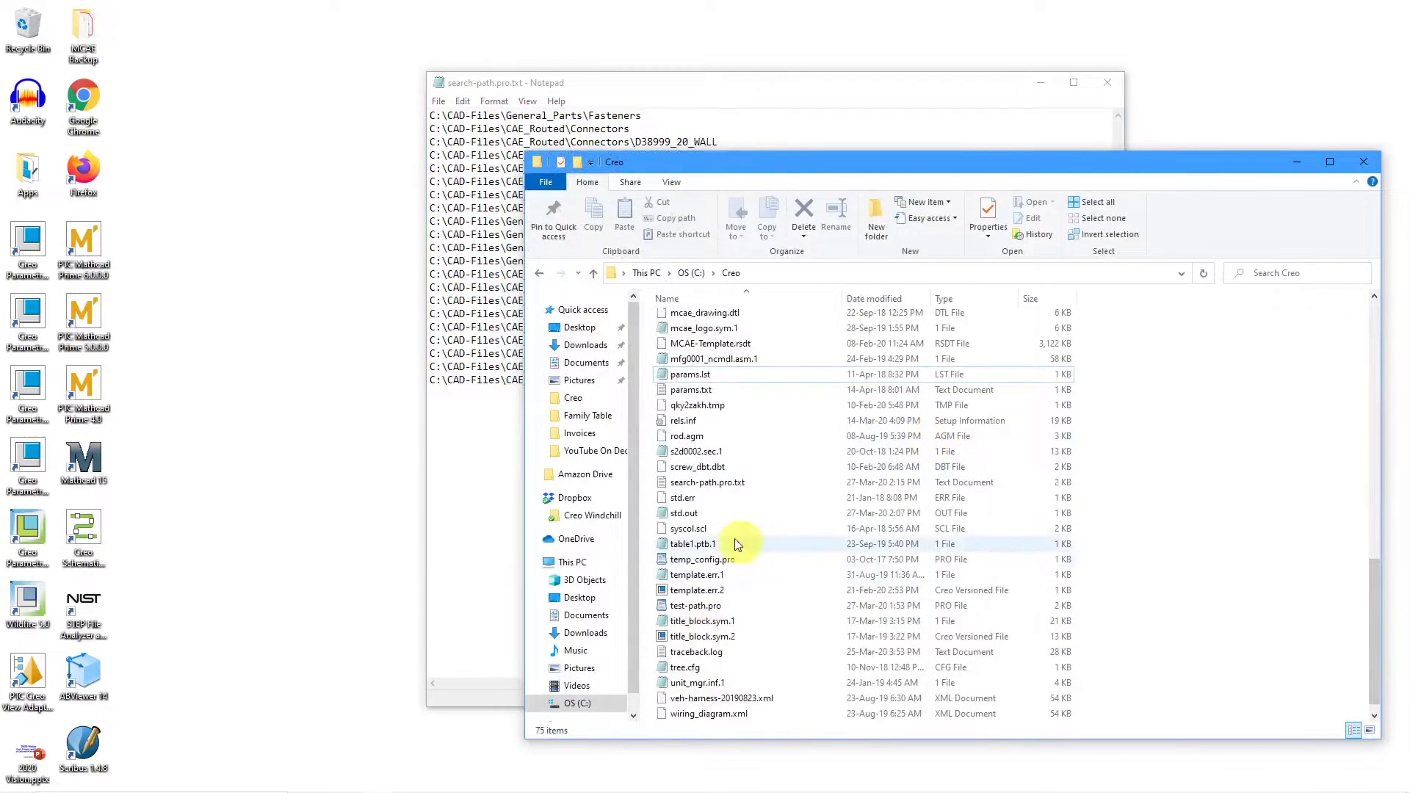
{"action": "left_click", "coordinate": [752, 483]}
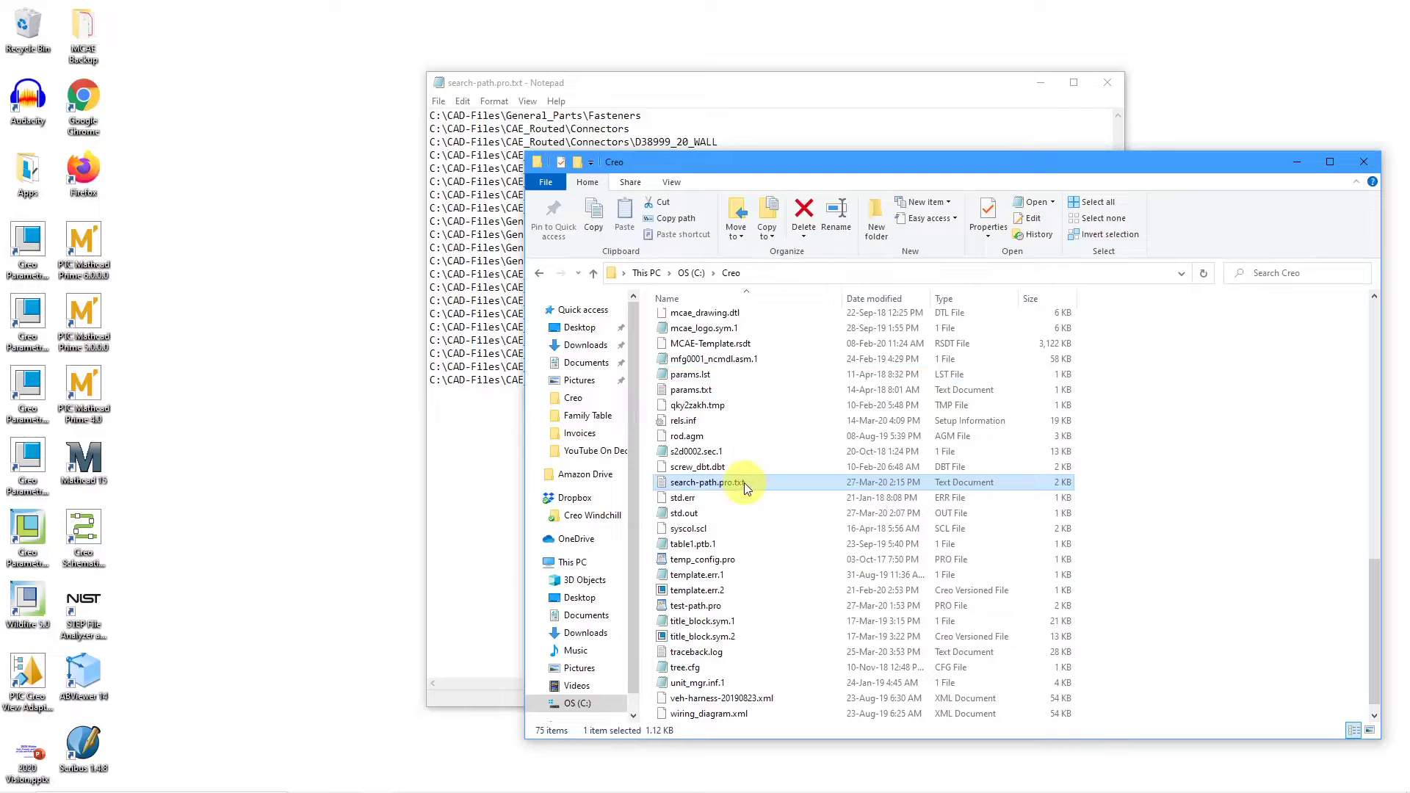
{"action": "left_click", "coordinate": [746, 482]}
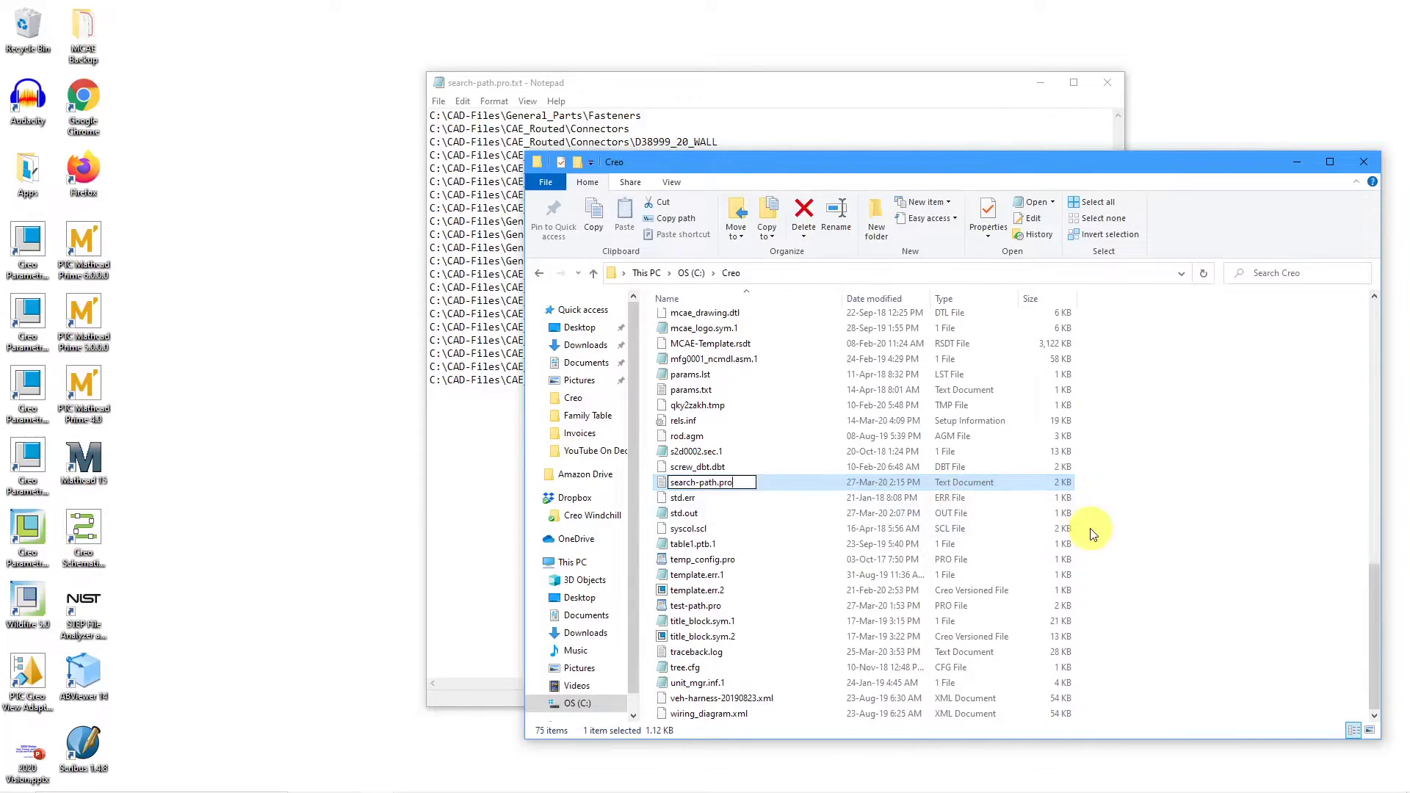
{"action": "key", "text": "Return"}
{"action": "left_click", "coordinate": [769, 411]}
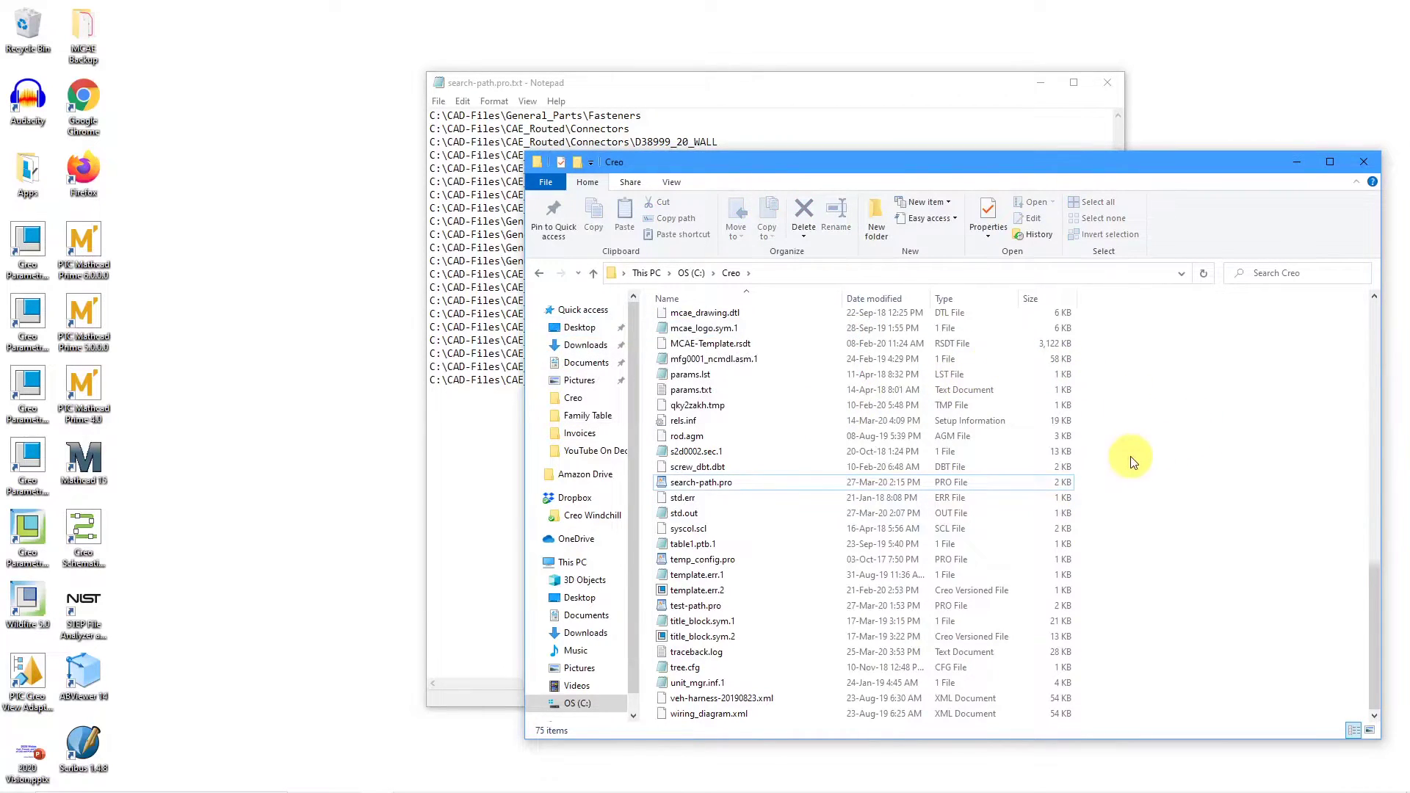
{"action": "scroll", "coordinate": [1128, 461], "scroll_direction": "up", "scroll_amount": 6}
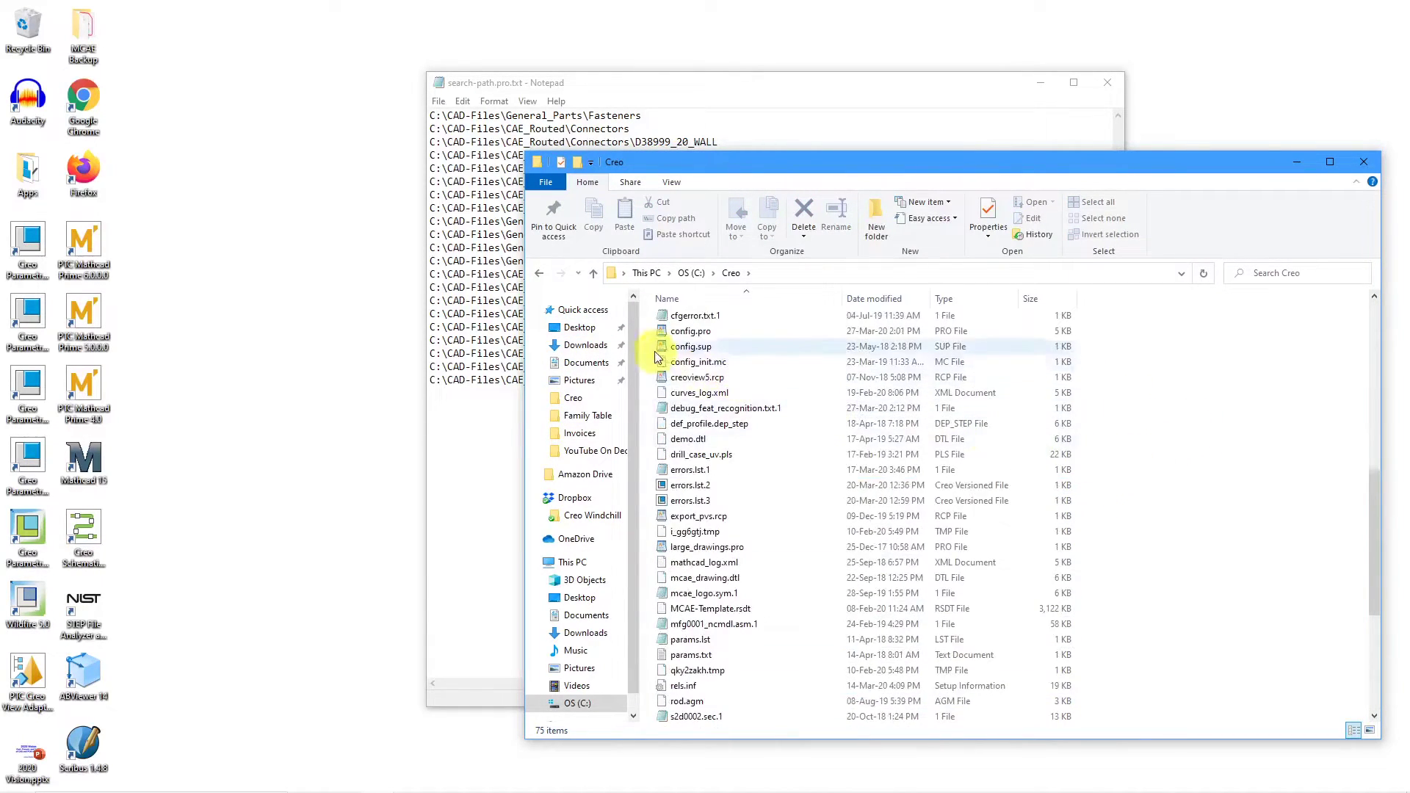
- Open config.pro in Notepad via Open with
{"action": "right_click", "coordinate": [679, 336]}
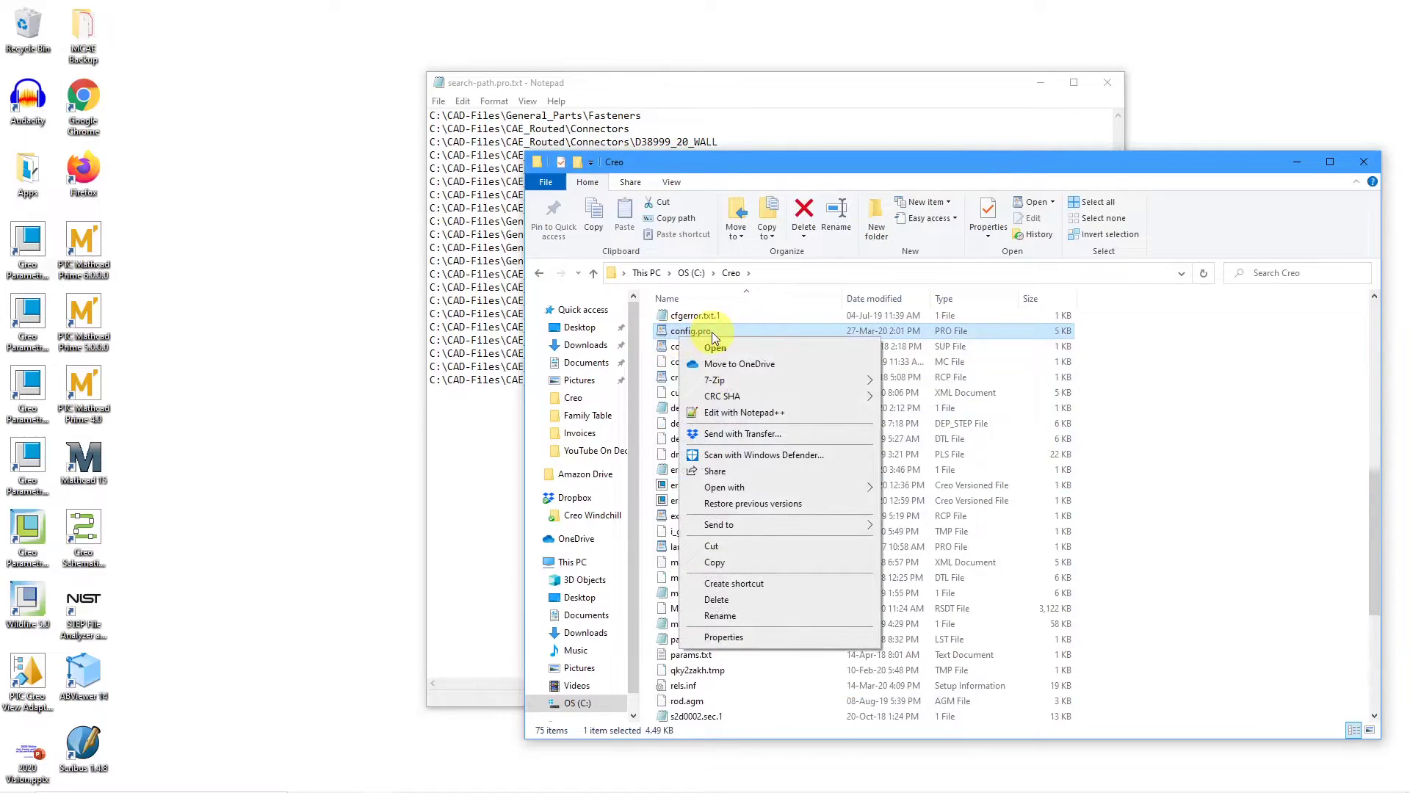
{"action": "mouse_move", "coordinate": [765, 487]}
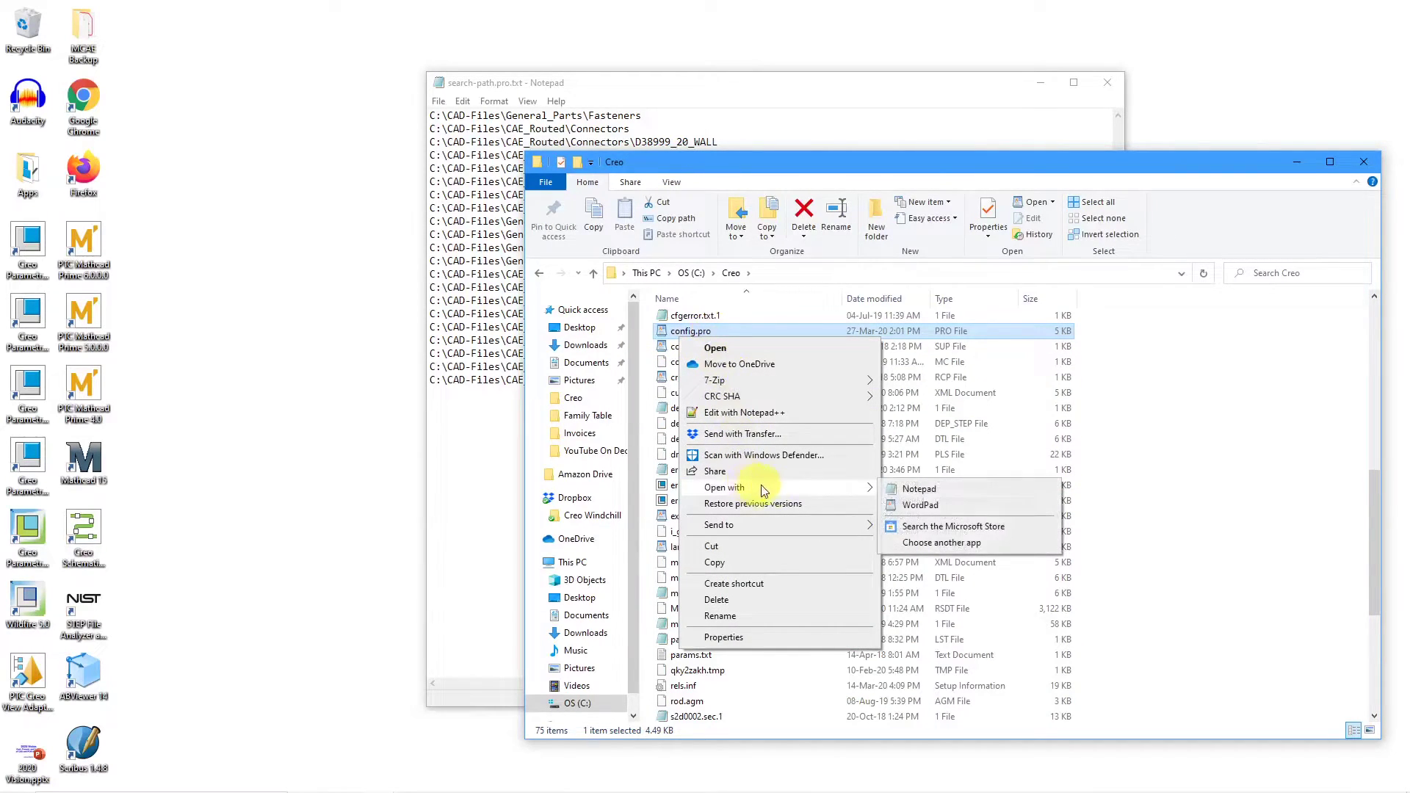
{"action": "left_click", "coordinate": [926, 489]}
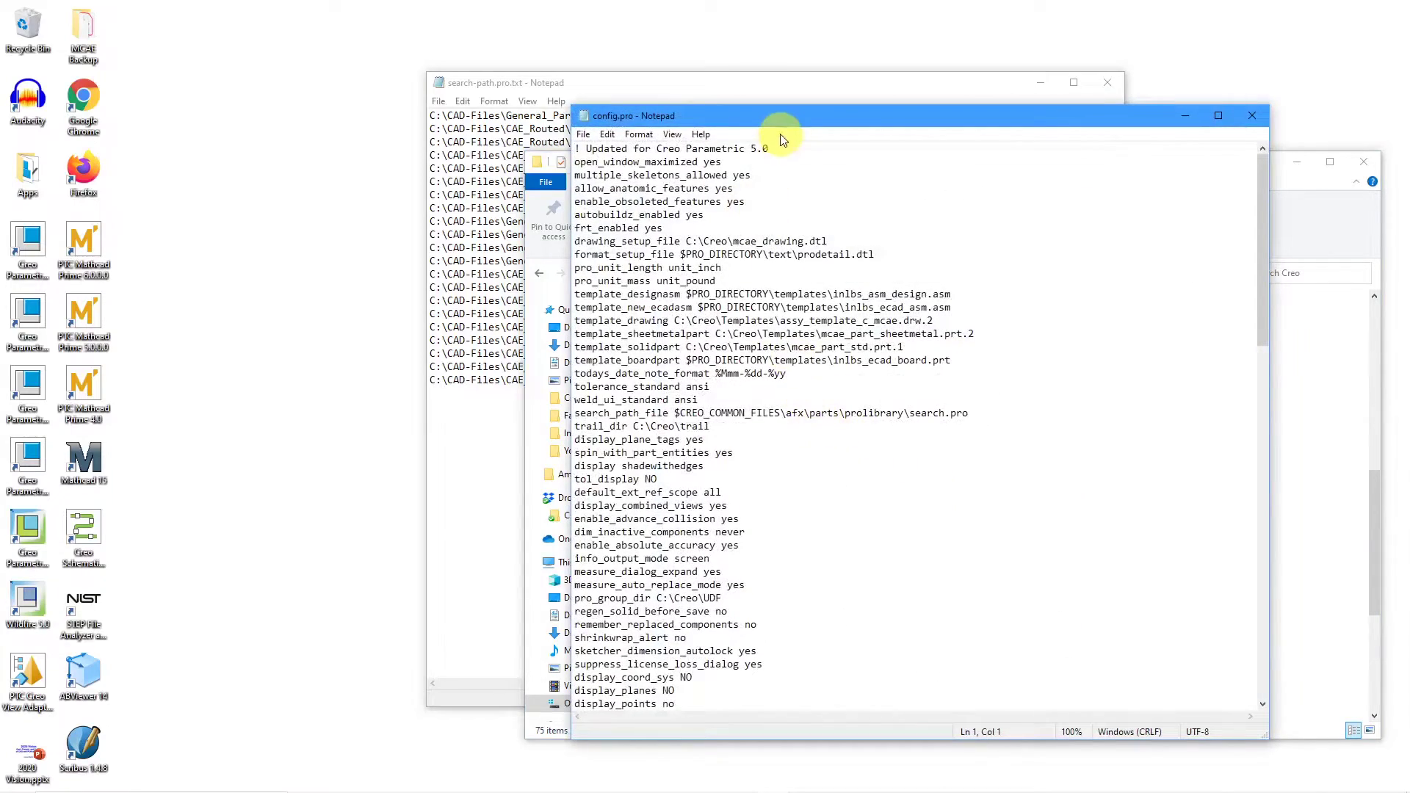
{"action": "left_click_drag", "start_coordinate": [782, 122], "coordinate": [452, 49]}
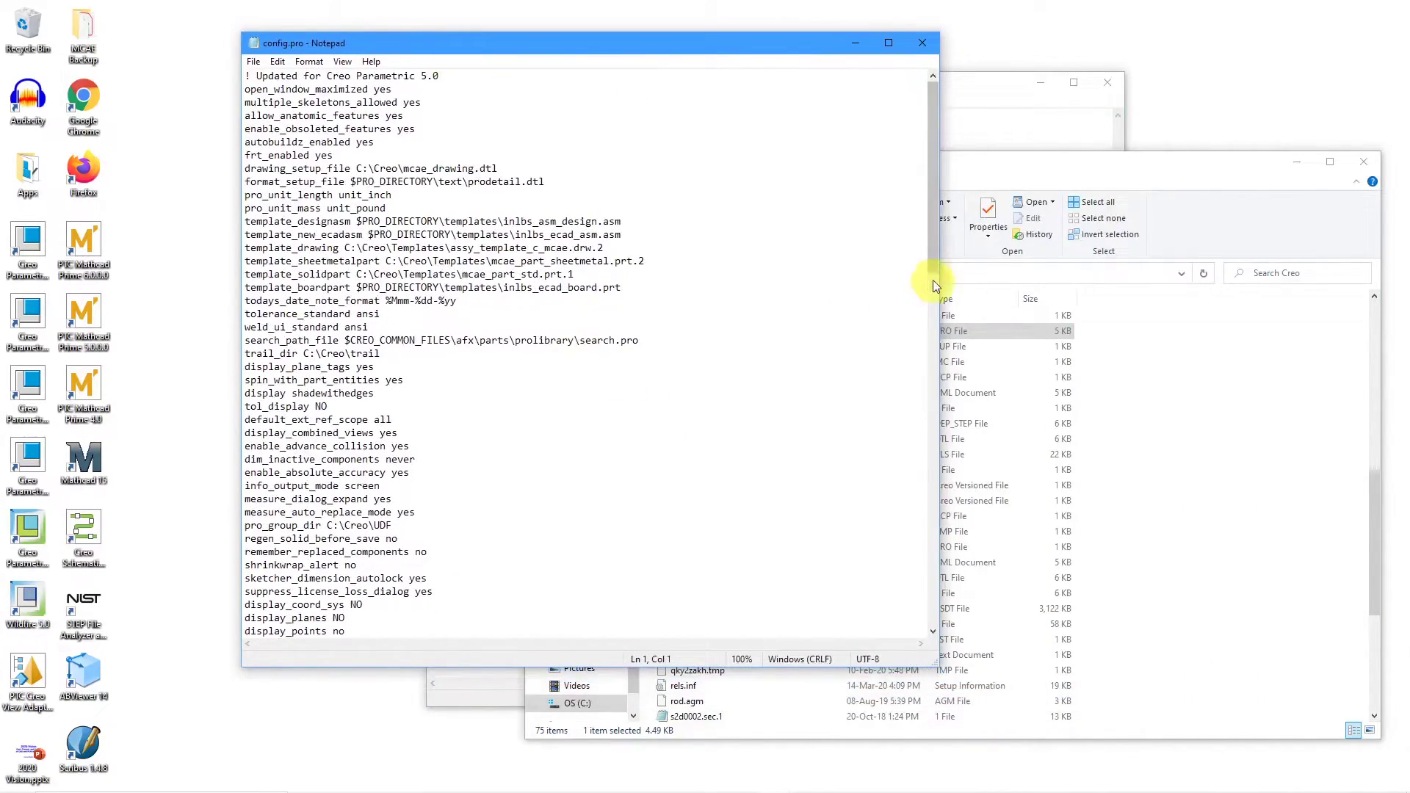
{"action": "left_click_drag", "start_coordinate": [928, 247], "coordinate": [890, 617]}
- Append 'search_path_file C:\Creo\search-path.pro' after afx_enabled yes and save config.pro
{"action": "left_click", "coordinate": [672, 616]}
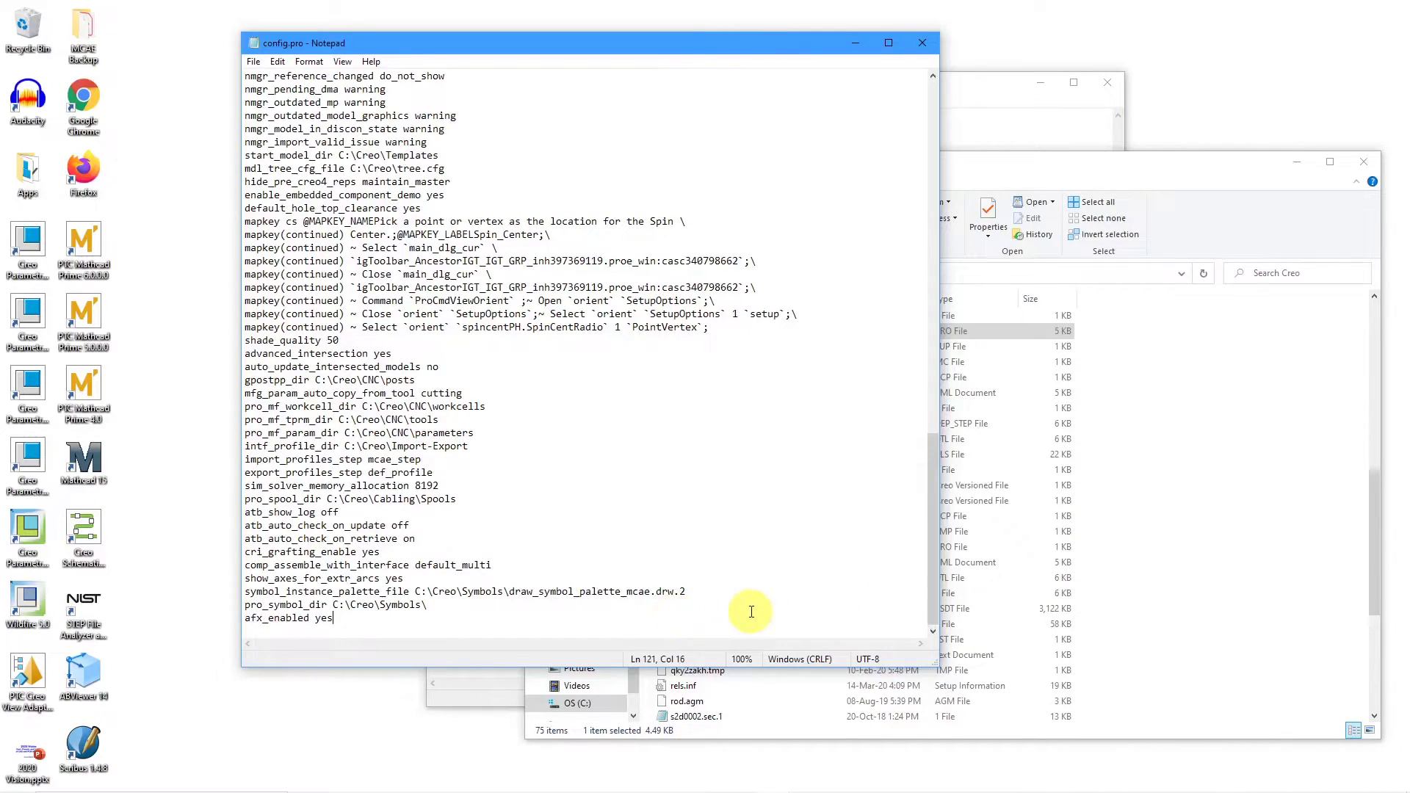
{"action": "key", "text": "Return"}
{"action": "type", "text": "search_path_file C:\\Creo\\"}
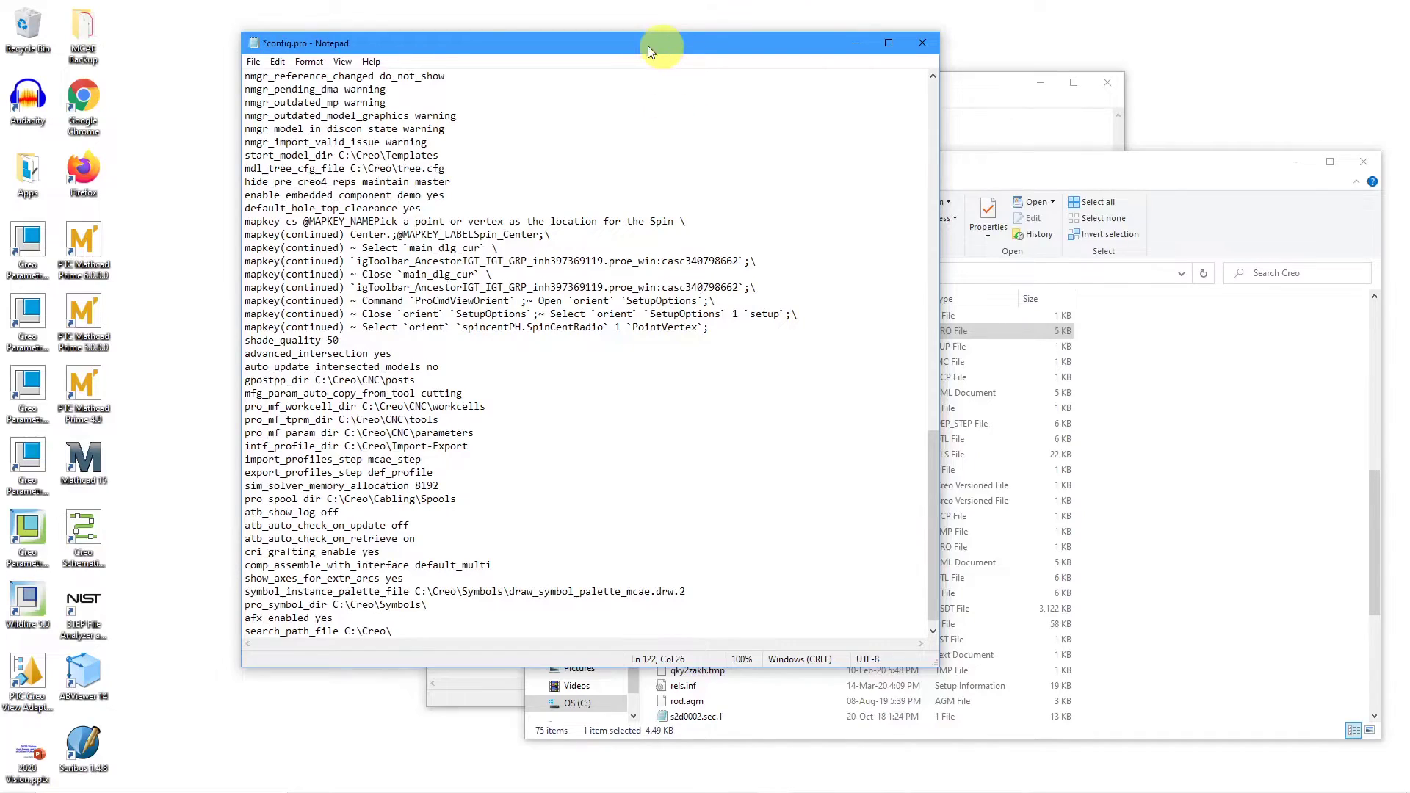
{"action": "left_click_drag", "start_coordinate": [649, 44], "coordinate": [514, 35]}
{"action": "left_click", "coordinate": [1050, 165]}
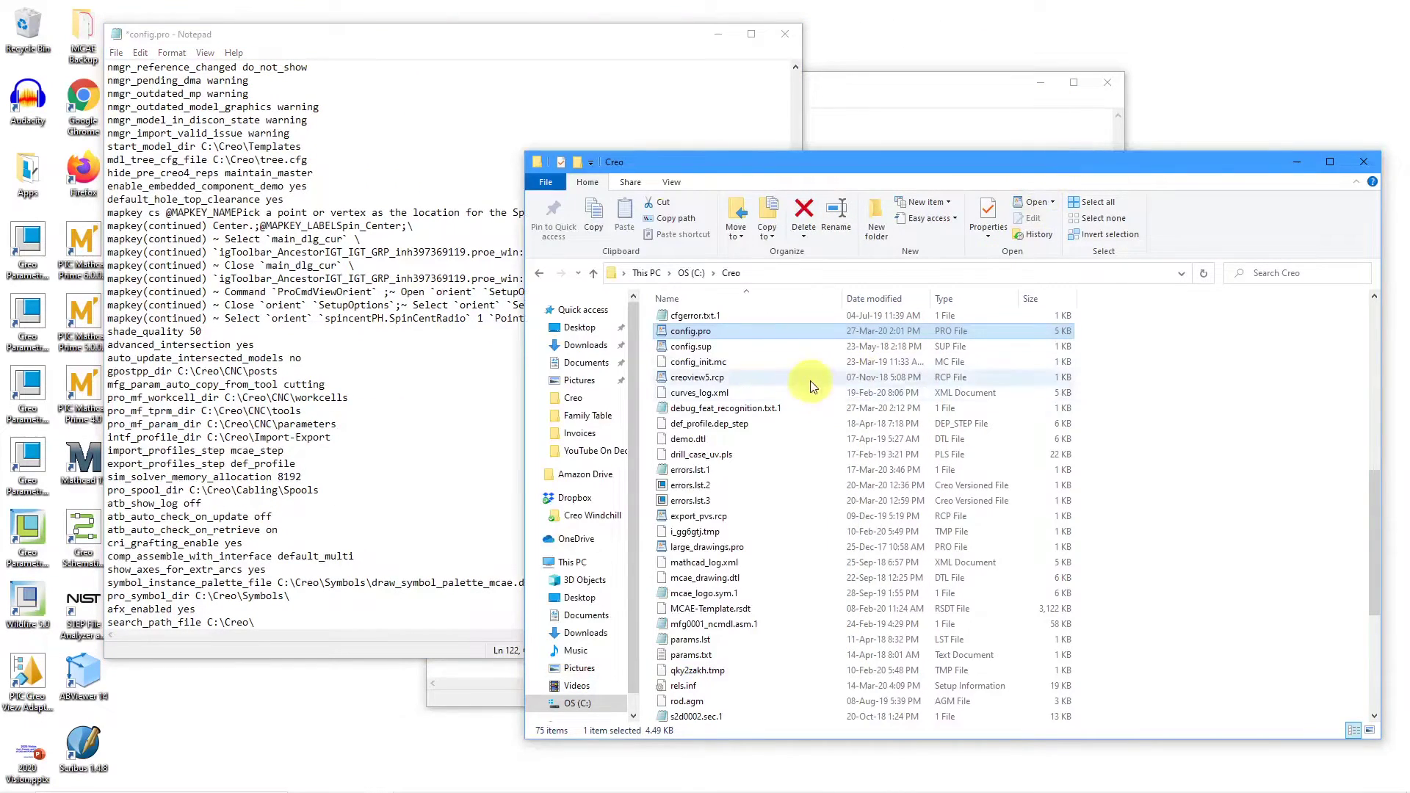
{"action": "scroll", "coordinate": [756, 609], "scroll_direction": "down", "scroll_amount": 6}
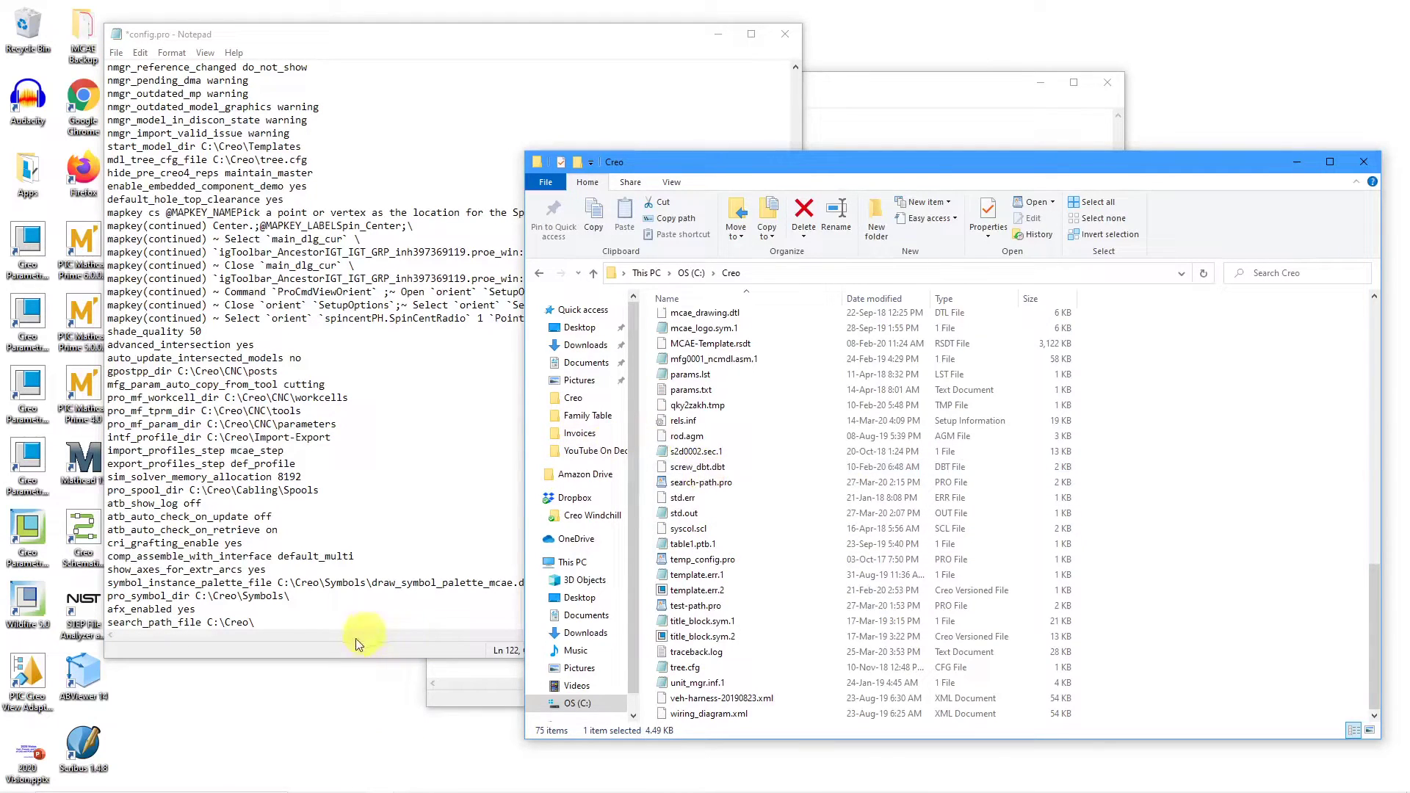
{"action": "left_click", "coordinate": [311, 625]}
{"action": "type", "text": "s"}
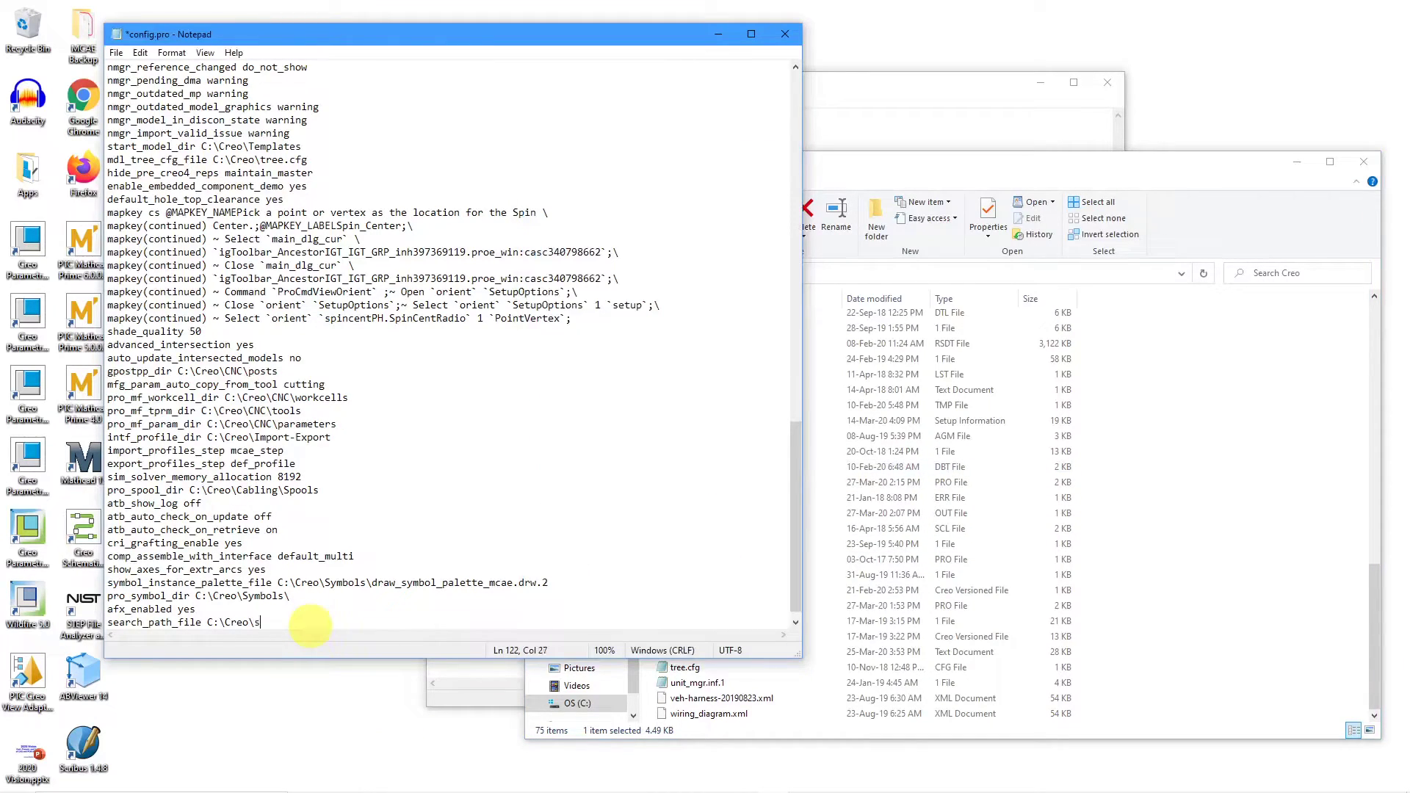
{"action": "type", "text": "earch-path.pro"}
{"action": "left_click", "coordinate": [118, 54]}
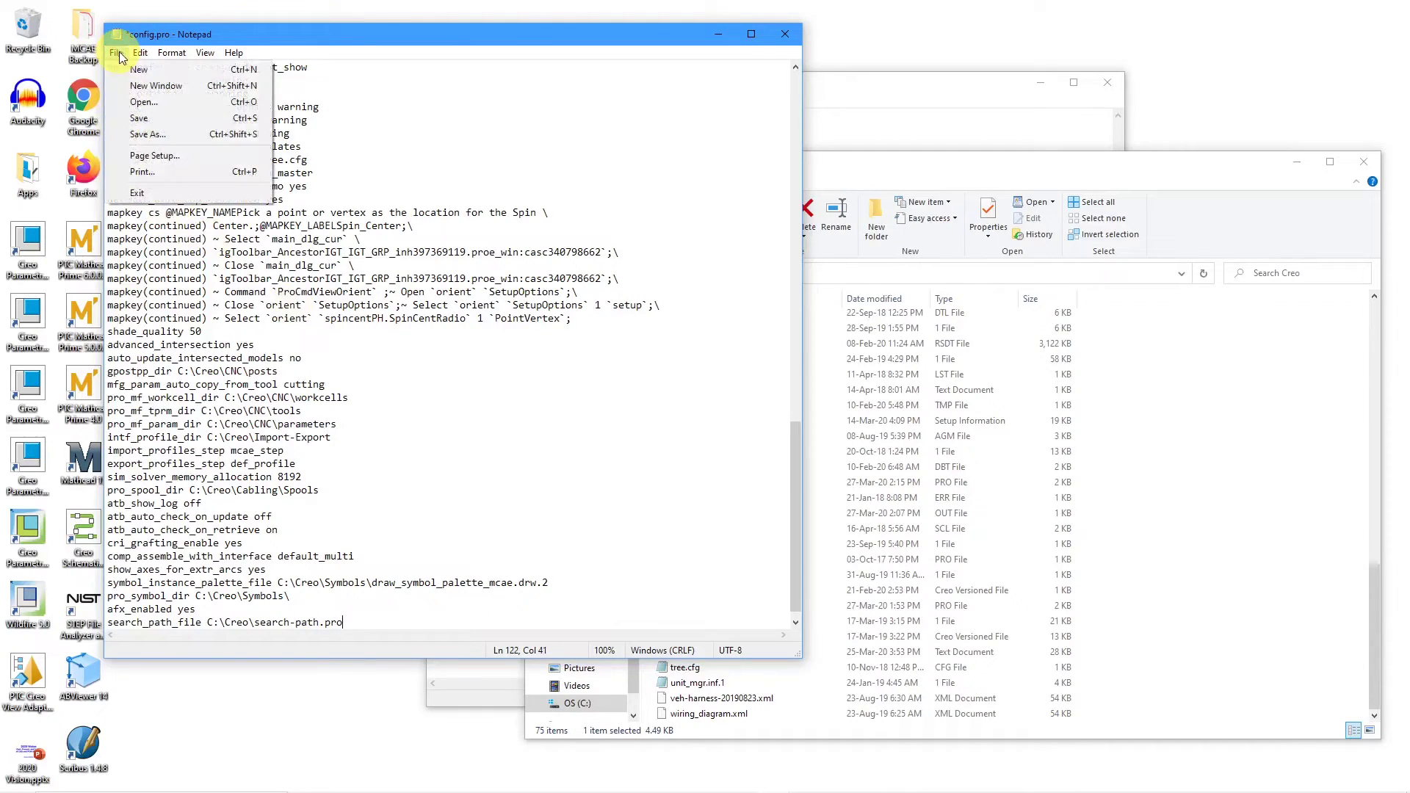
{"action": "left_click", "coordinate": [139, 118]}
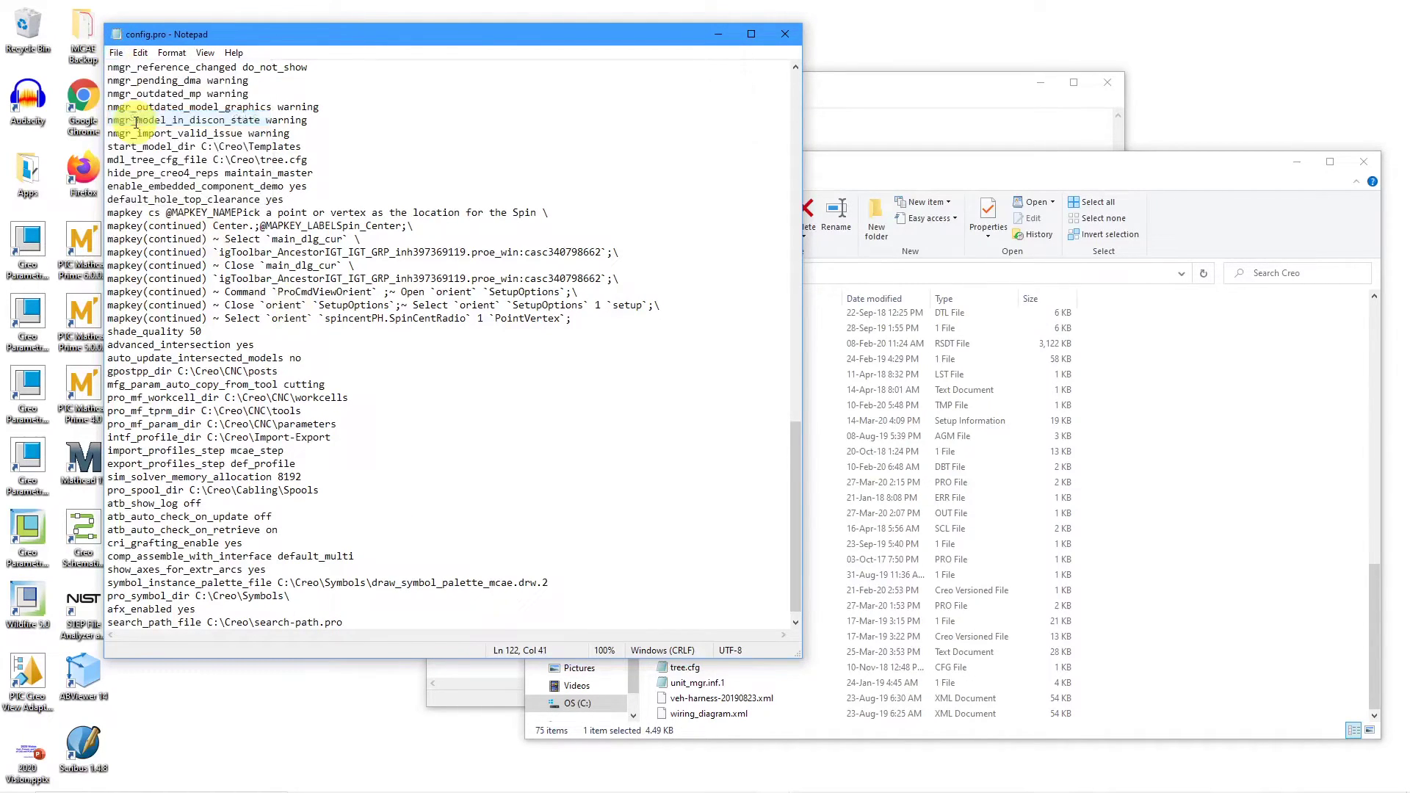
- Relaunch Creo Parametric and open lru-cabling.asm from Recent Files
{"action": "double_click", "coordinate": [29, 239]}
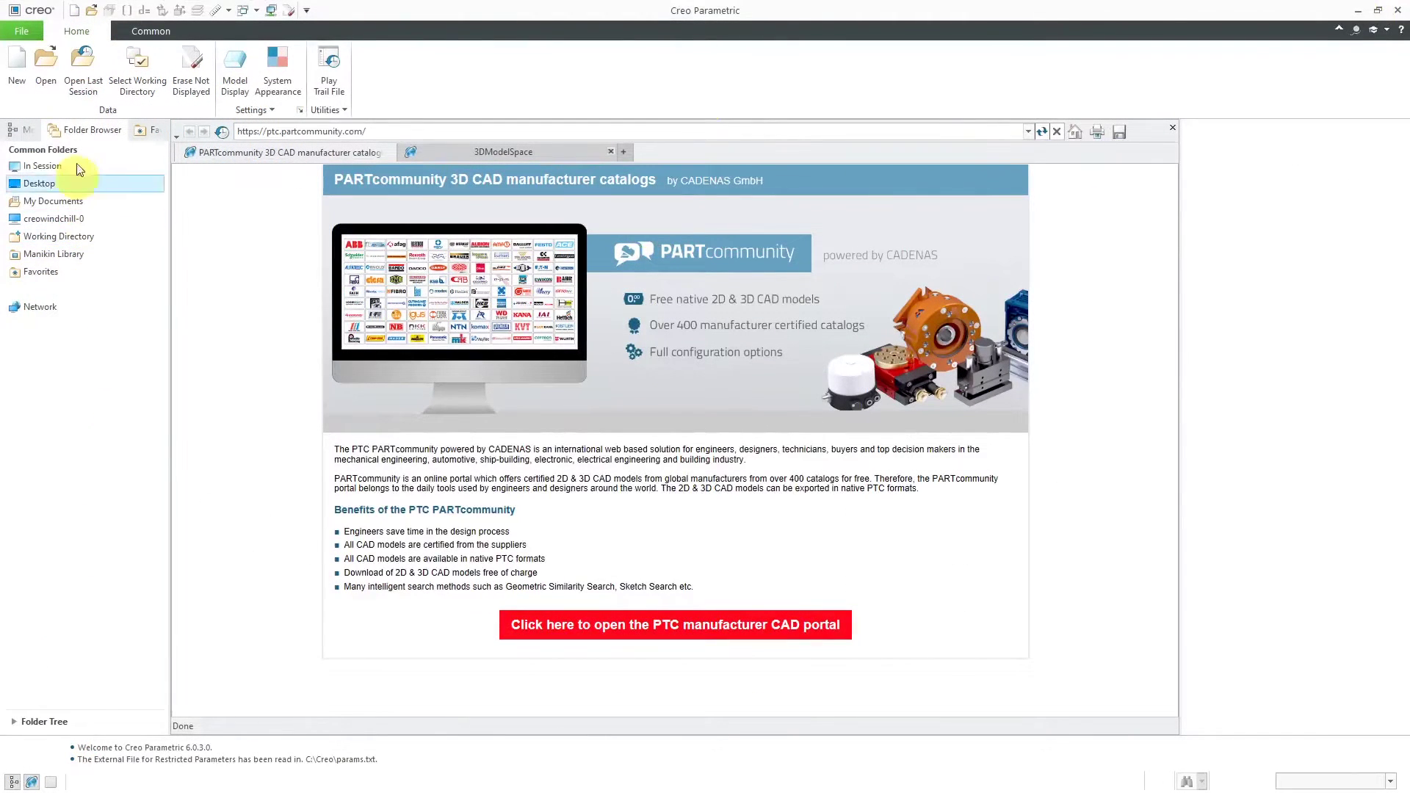
{"action": "left_click", "coordinate": [22, 32]}
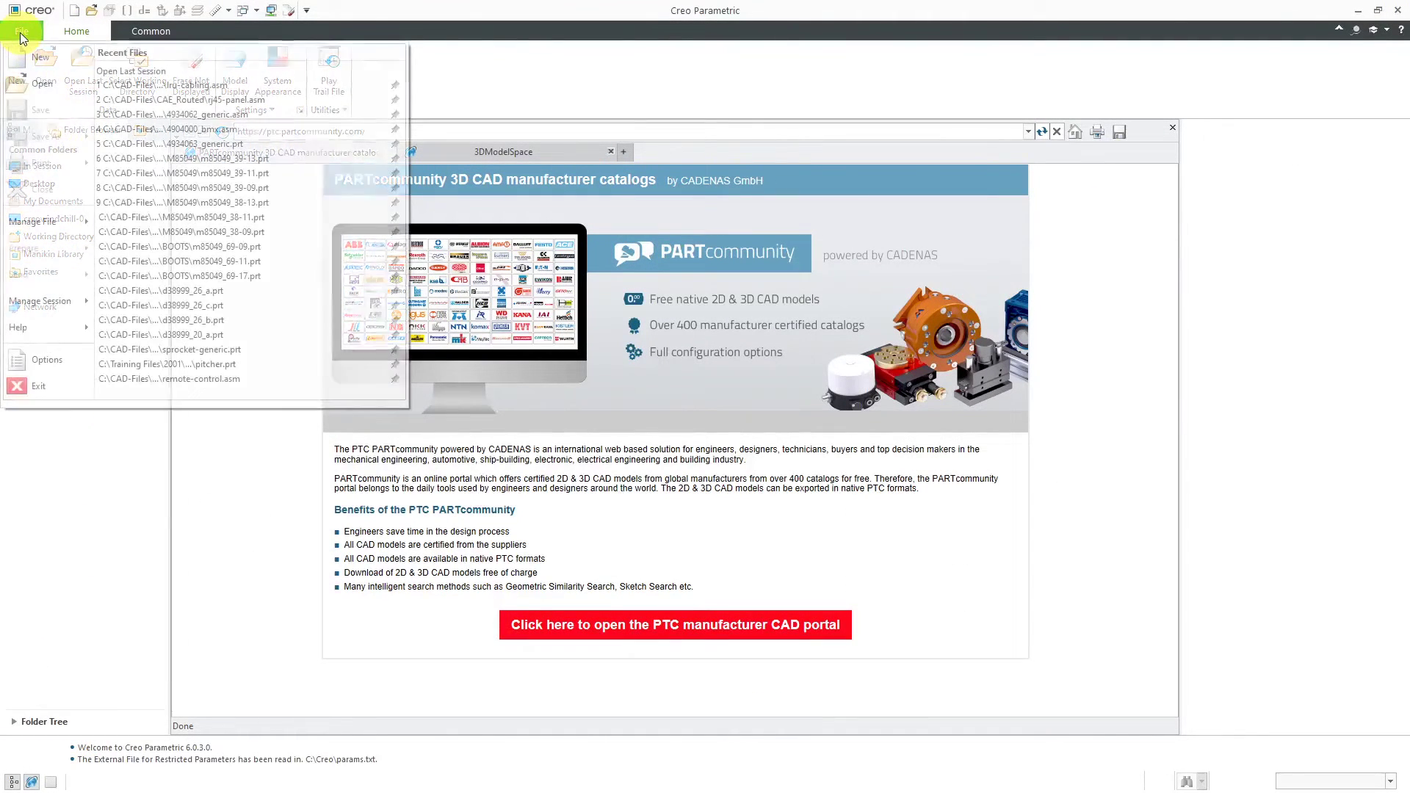
{"action": "left_click", "coordinate": [186, 85]}
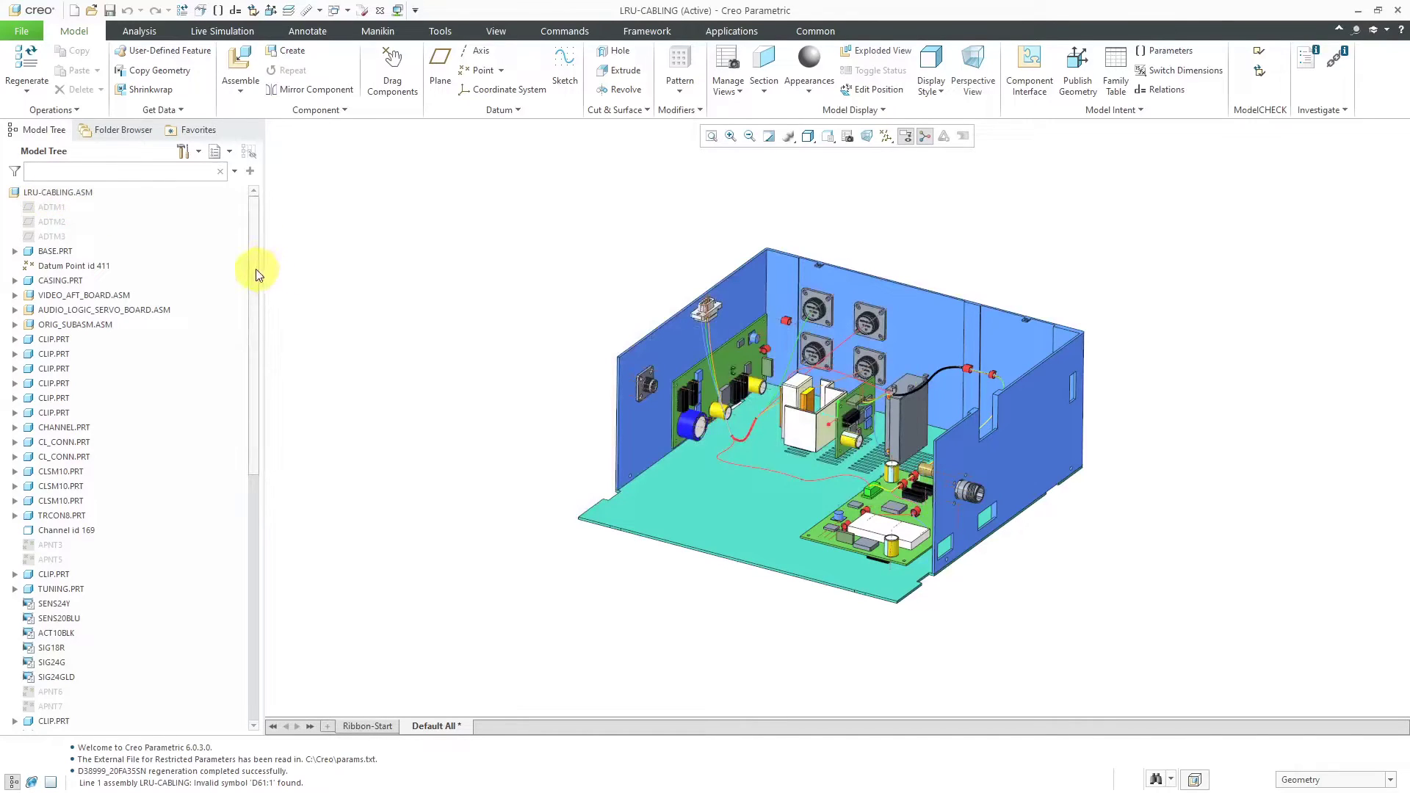
{"action": "mouse_move", "coordinate": [253, 273]}
{"action": "left_mouse_down"}
{"action": "mouse_move", "coordinate": [276, 598]}
{"action": "mouse_move", "coordinate": [275, 285]}
{"action": "left_mouse_up"}
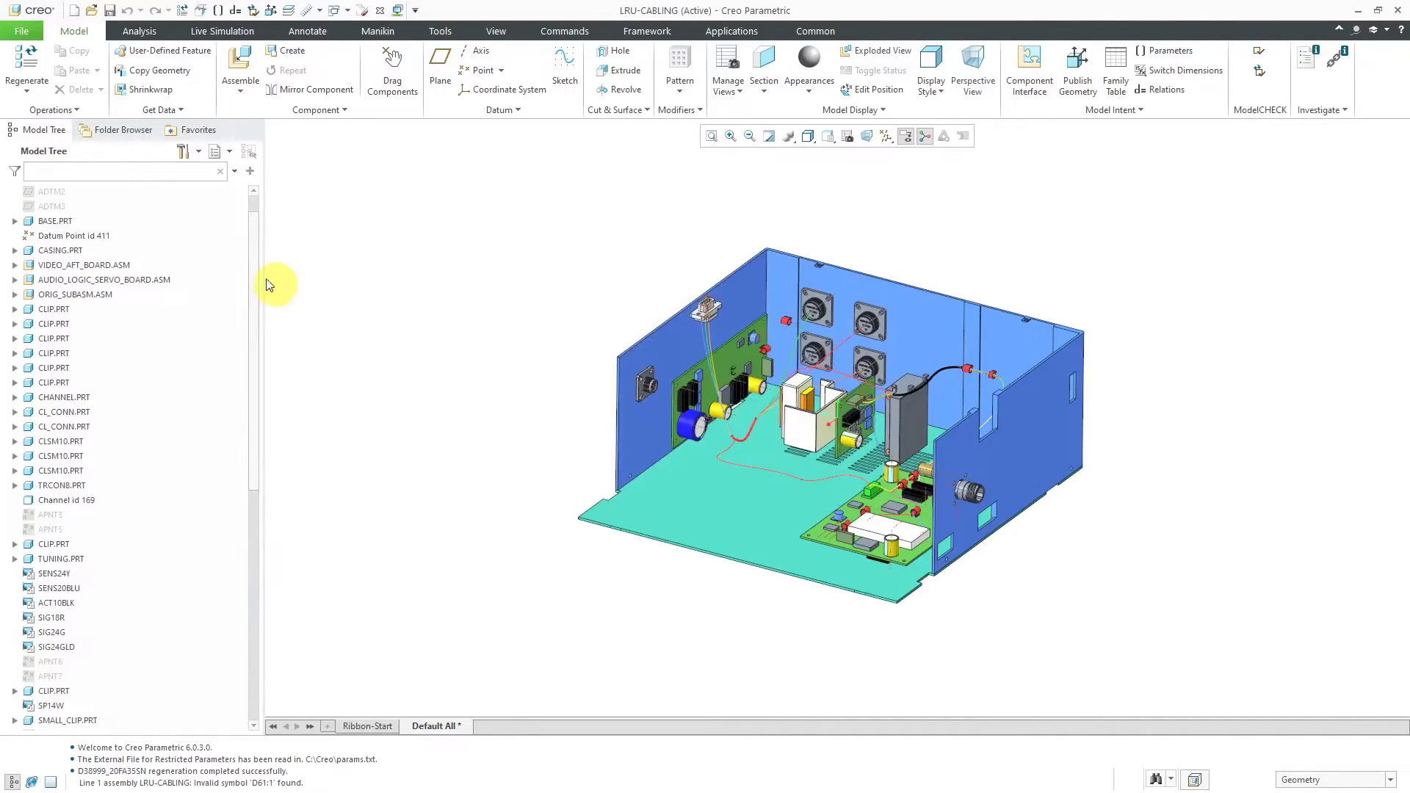
- Open rj45-panel.asm and confirm both TE-RJ45-6PORT parts now load
{"action": "left_click", "coordinate": [37, 31]}
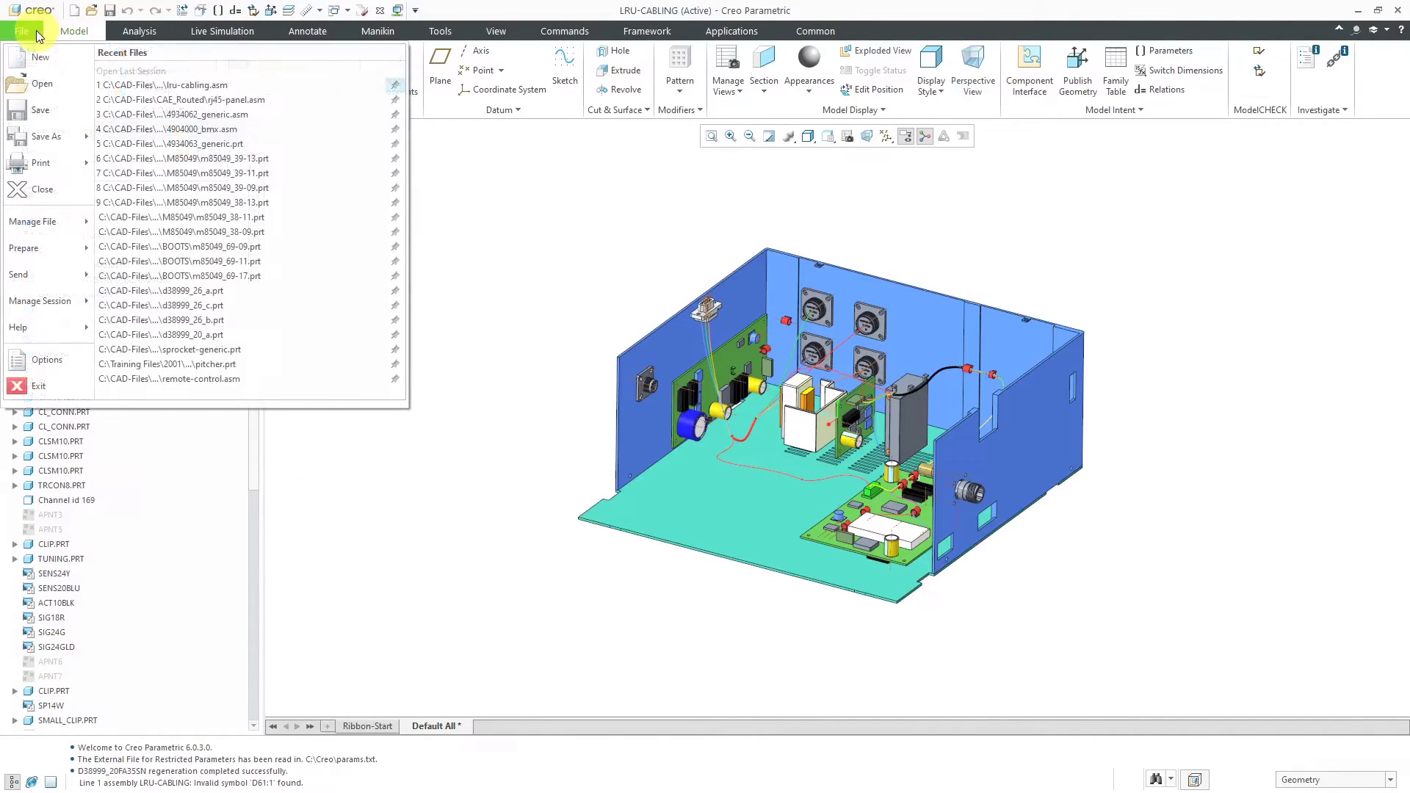
{"action": "left_click", "coordinate": [206, 101]}
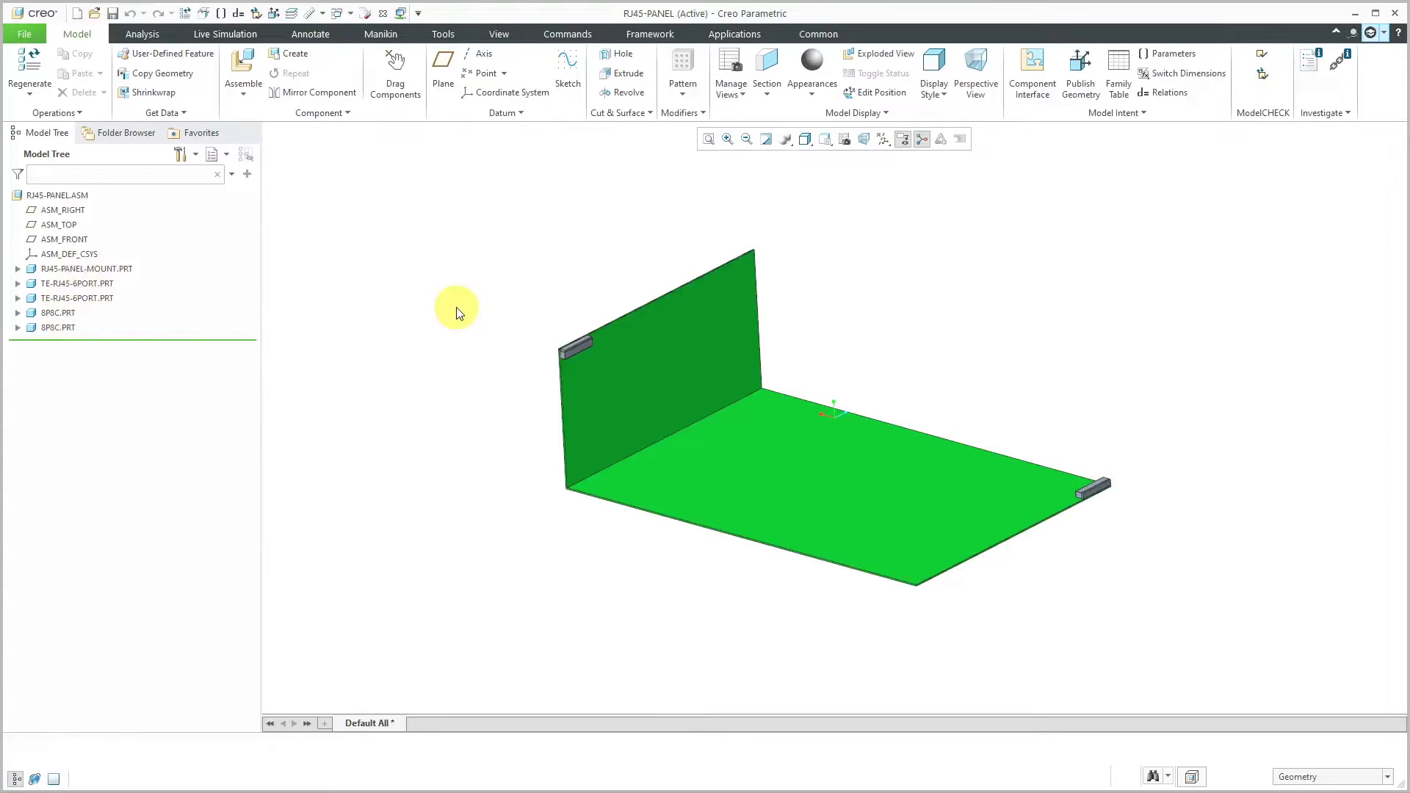
{"action": "left_click", "coordinate": [27, 35]}
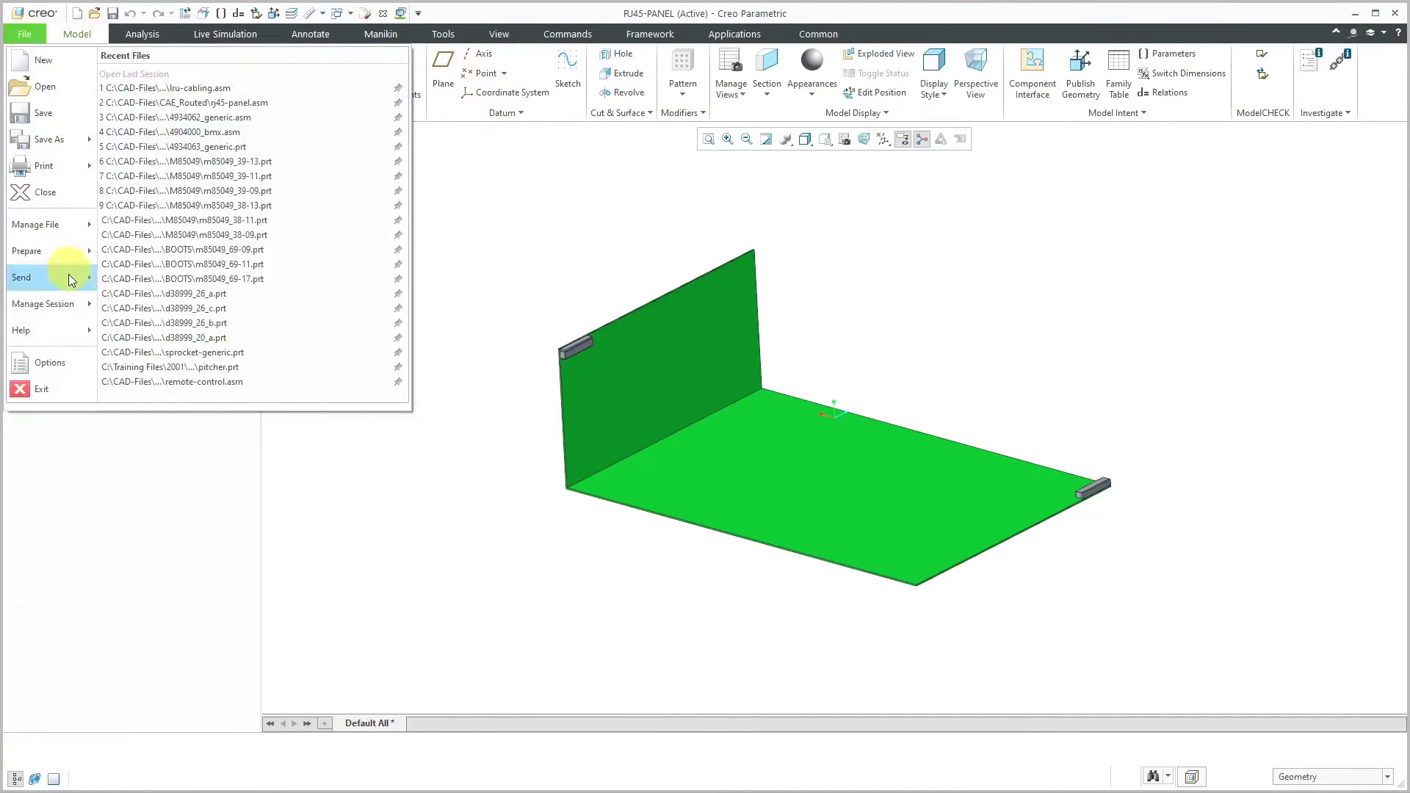
- Select the search_path_file entry and widen the Value column to read C:\Creo\search-path.pro
{"action": "left_click", "coordinate": [70, 364]}
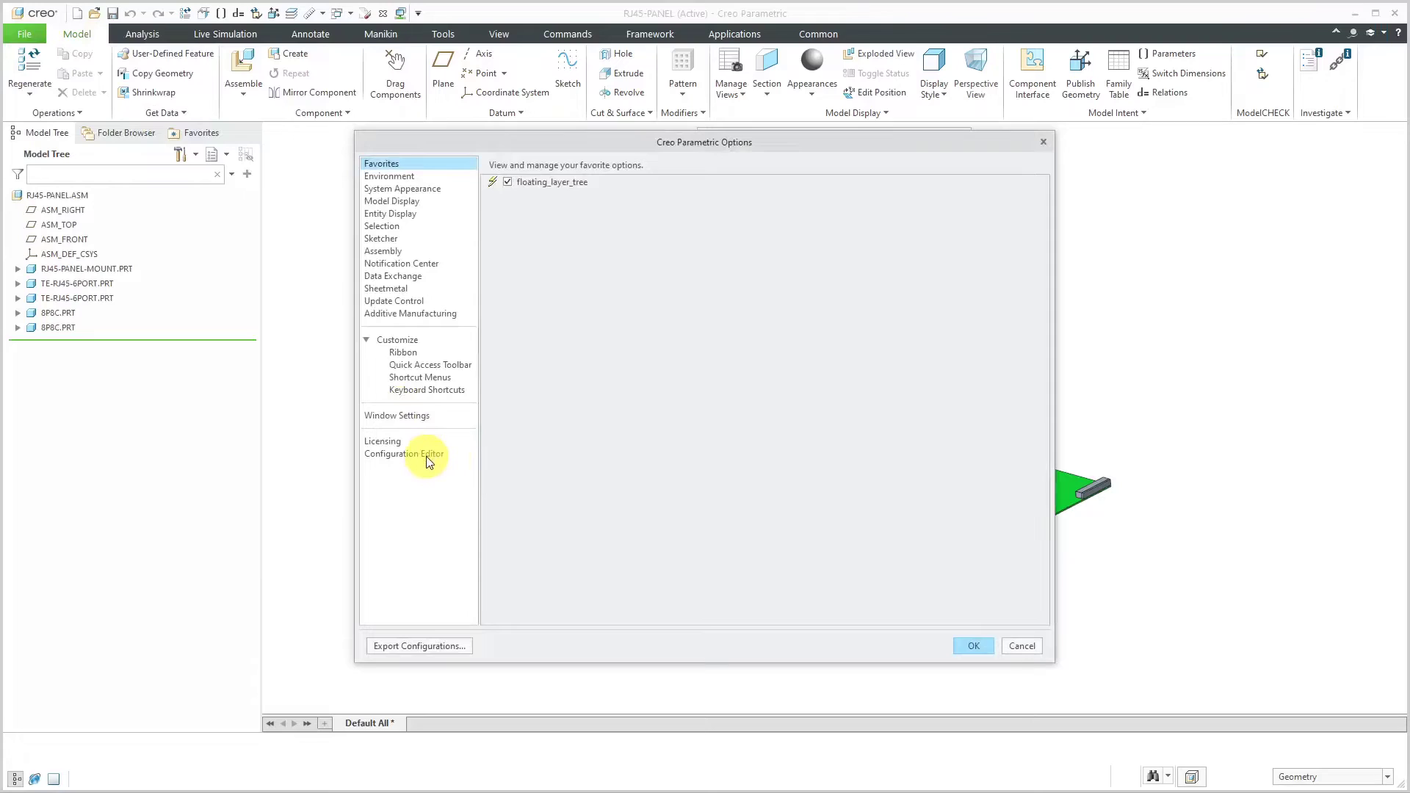
{"action": "left_click", "coordinate": [427, 455]}
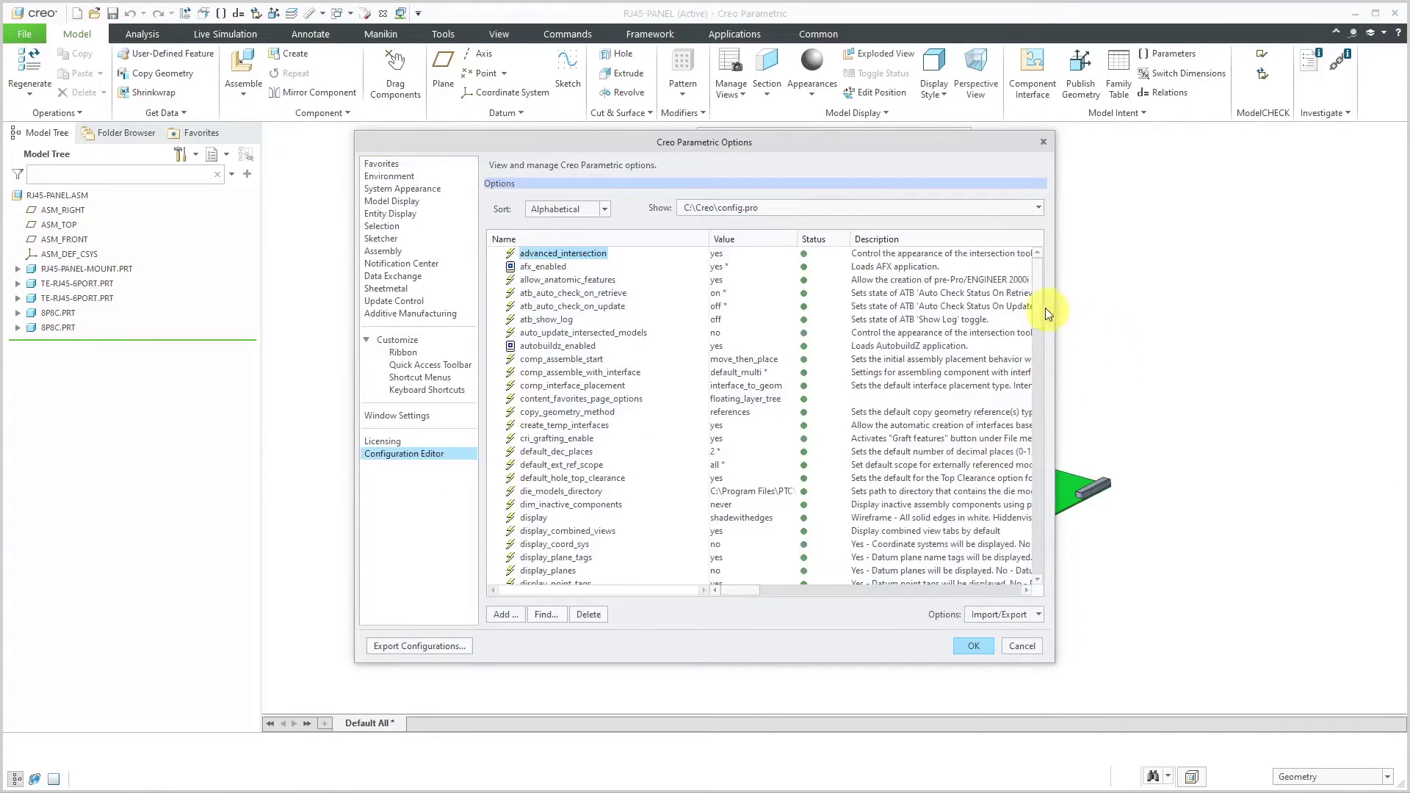
{"action": "left_click_drag", "start_coordinate": [1035, 306], "coordinate": [1046, 518]}
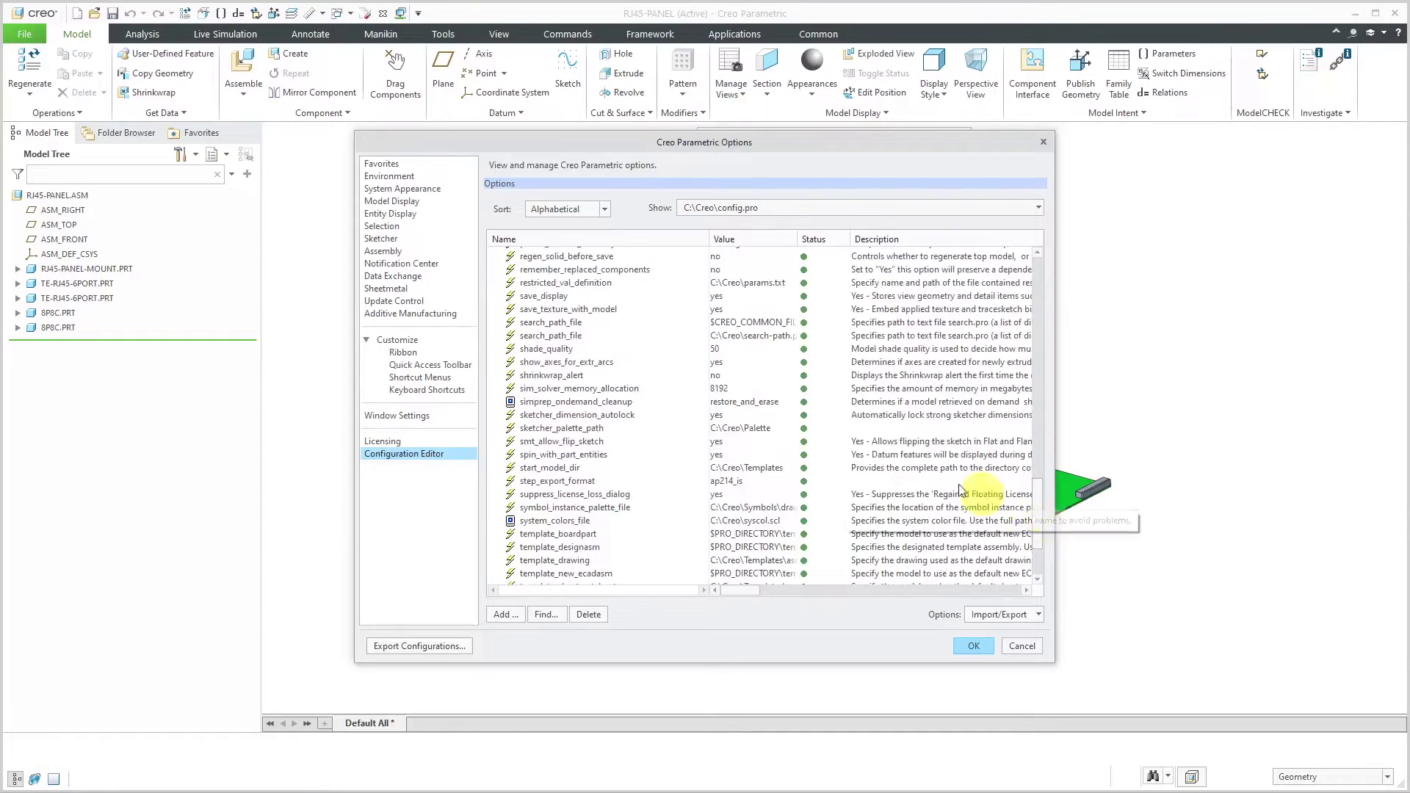
{"action": "left_click", "coordinate": [550, 337]}
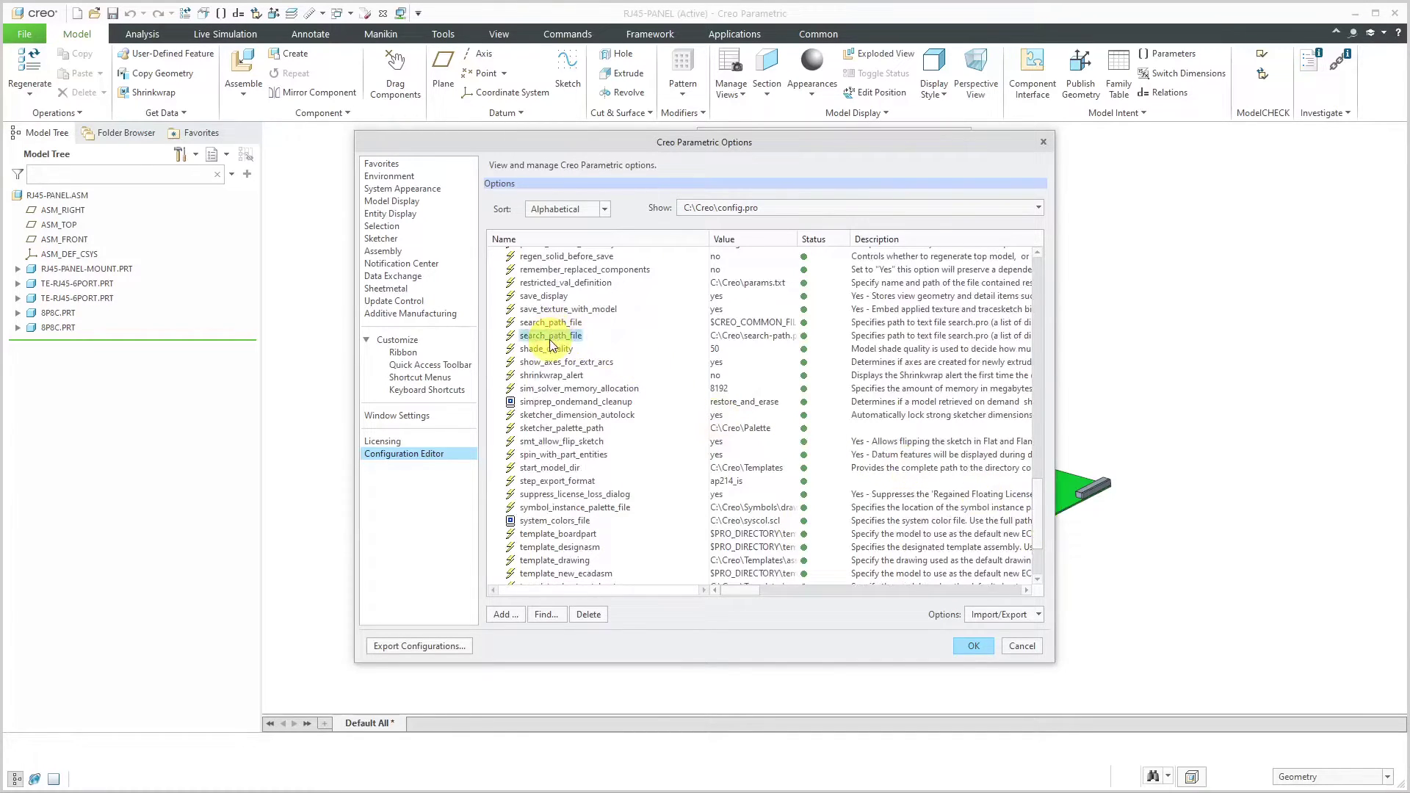
{"action": "left_click_drag", "start_coordinate": [800, 239], "coordinate": [863, 240]}
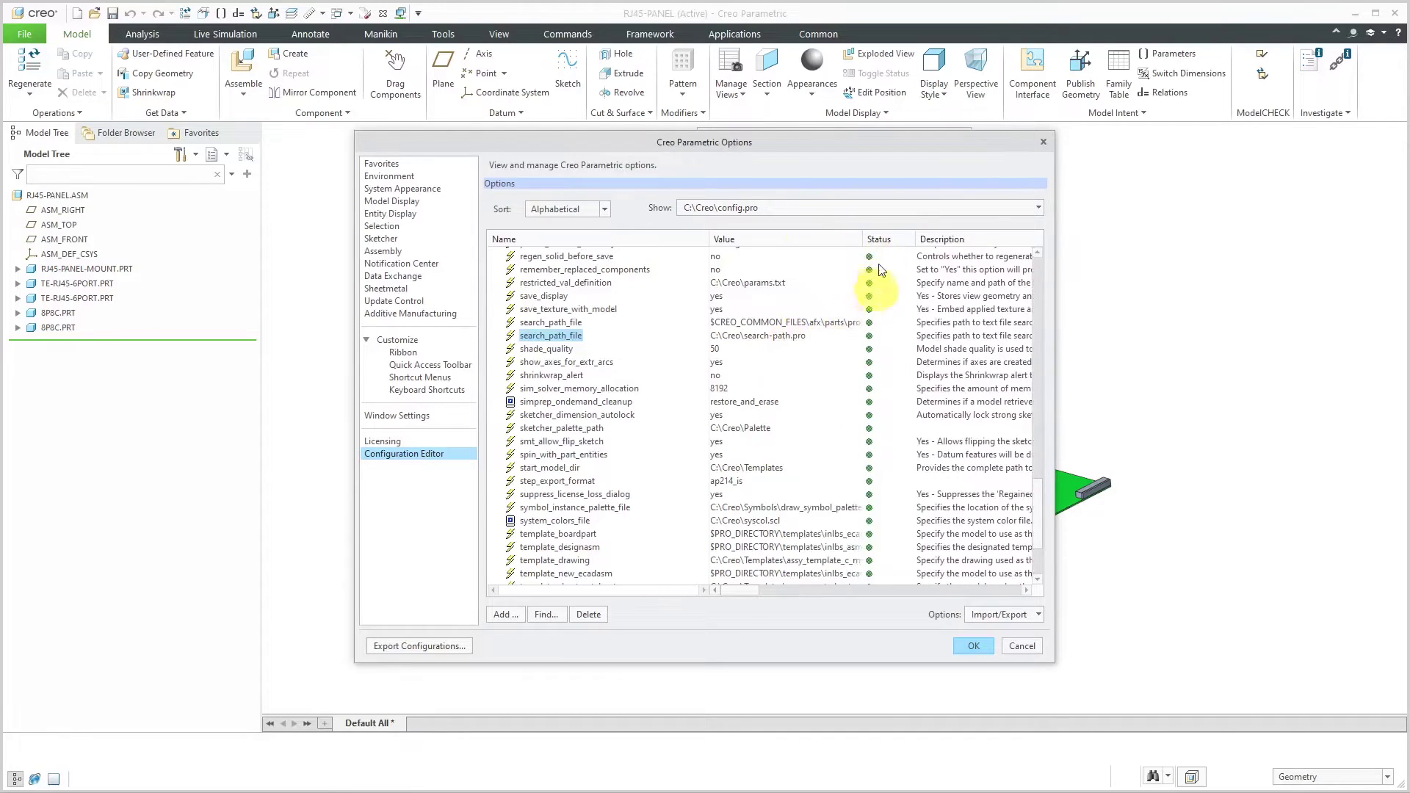
{"action": "left_click_drag", "start_coordinate": [862, 239], "coordinate": [901, 238]}
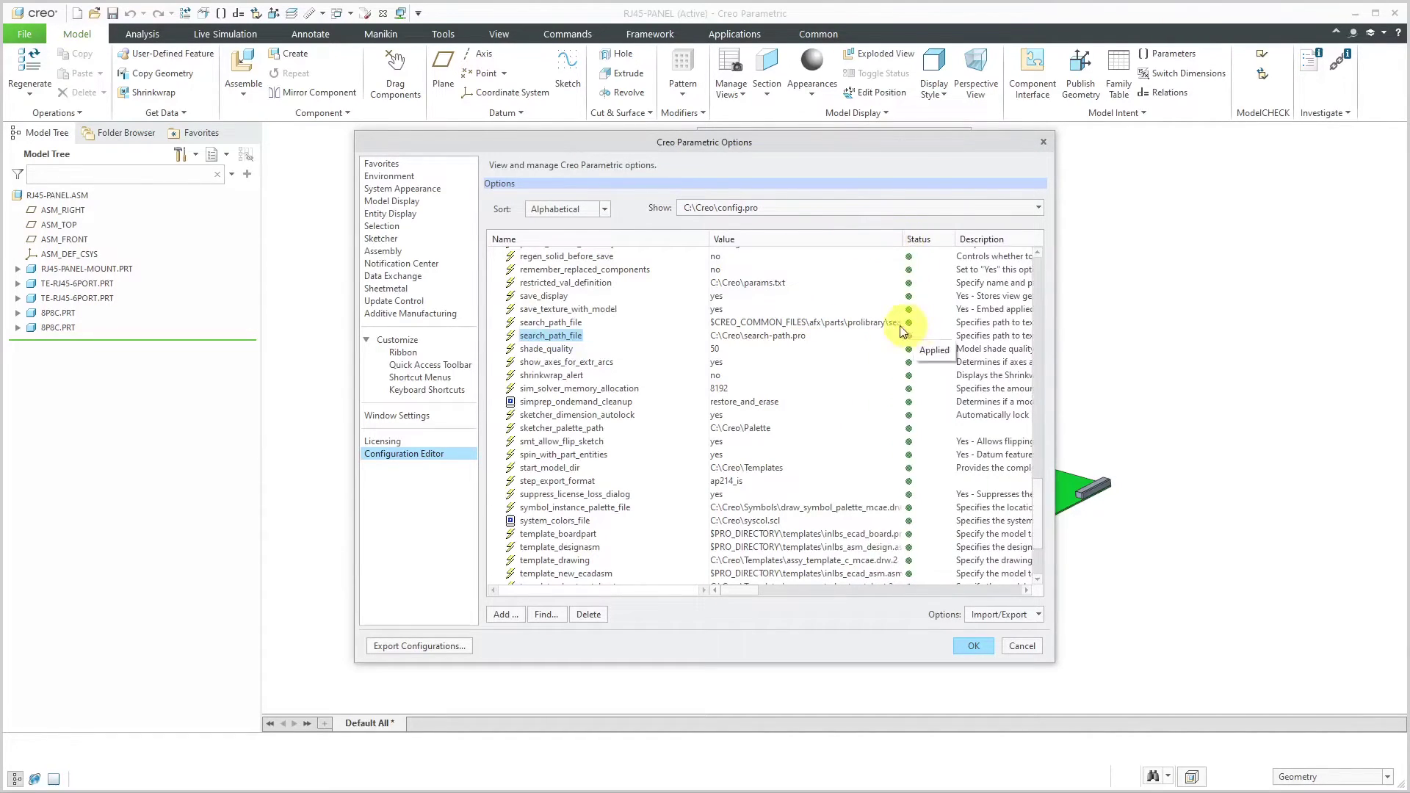